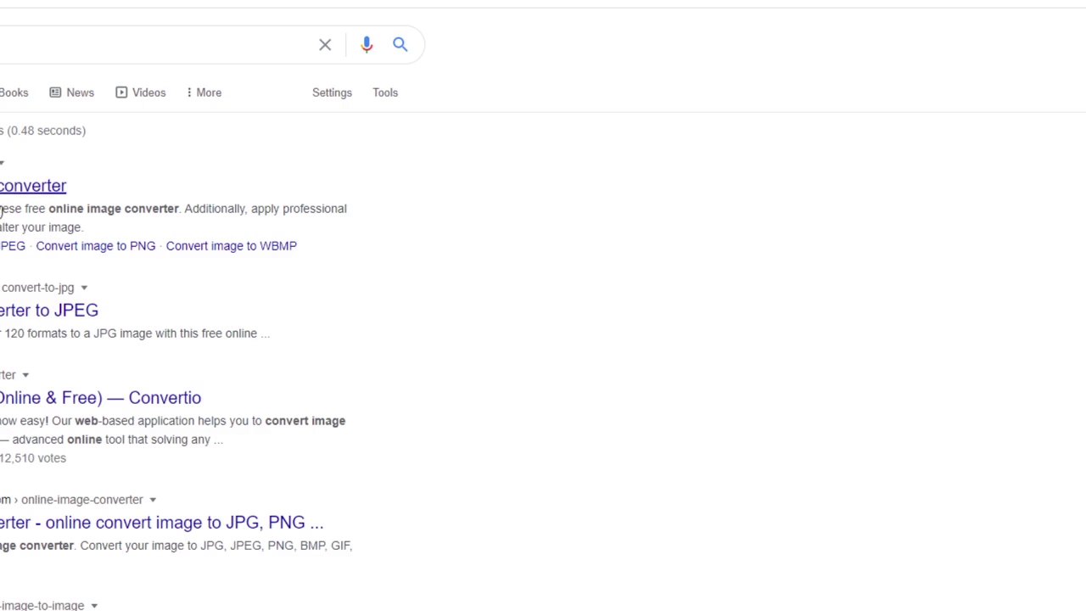
# - Open the online image converter and convert the photo 2020-12-26 12.37.46.jpg to SVG format
pyautogui.click(2, 197)
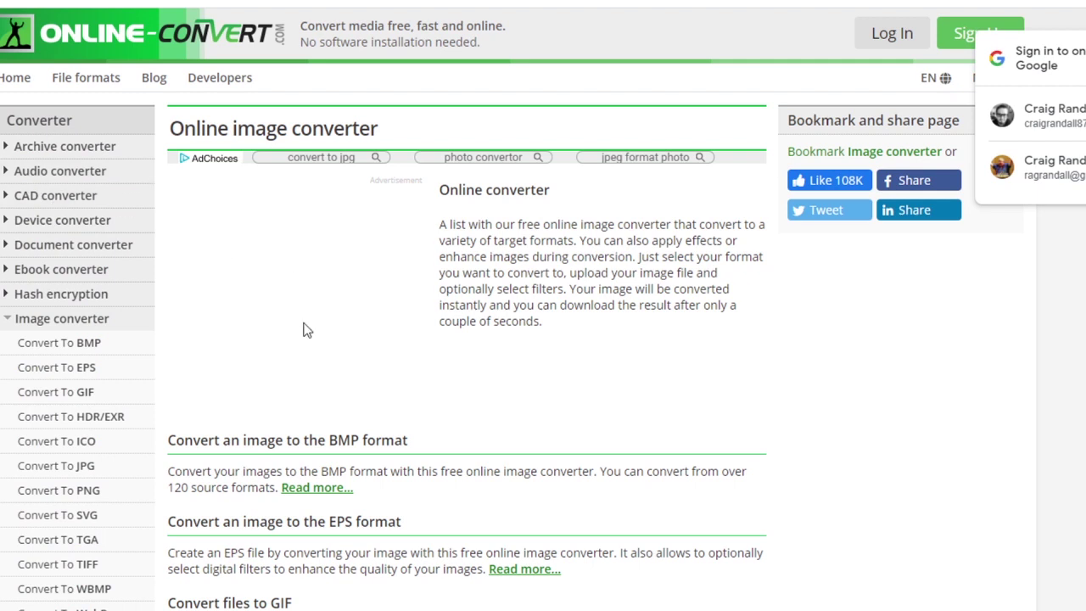
pyautogui.click(64, 524)
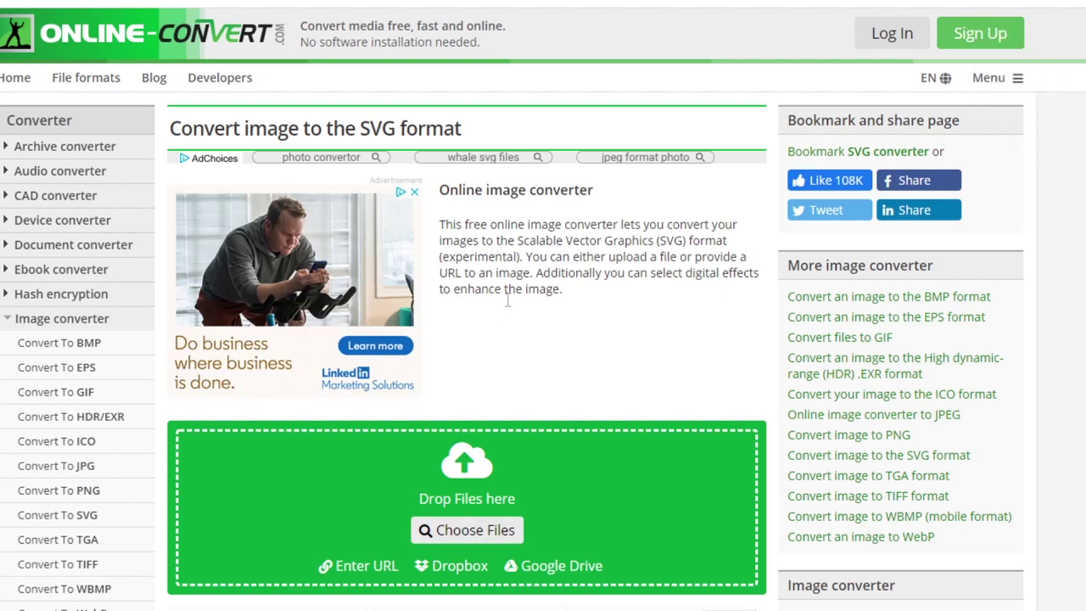
pyautogui.scroll(-2, 738, 332)
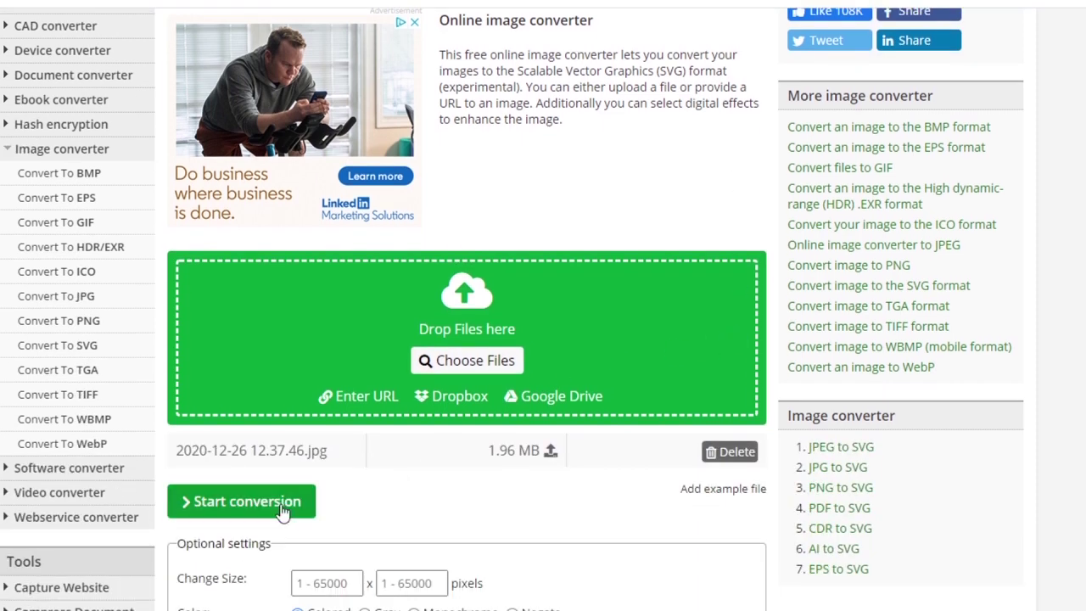
pyautogui.click(283, 507)
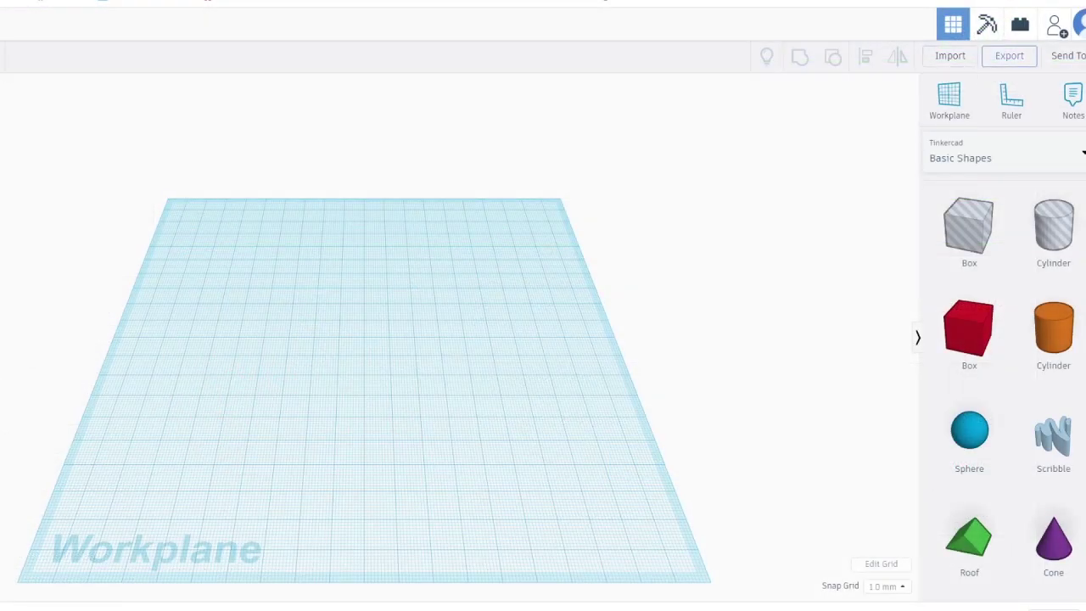
# - Import 2020-12-26 12.37.46.svg into the Tinkercad design with its length set to 500
pyautogui.click(950, 56)
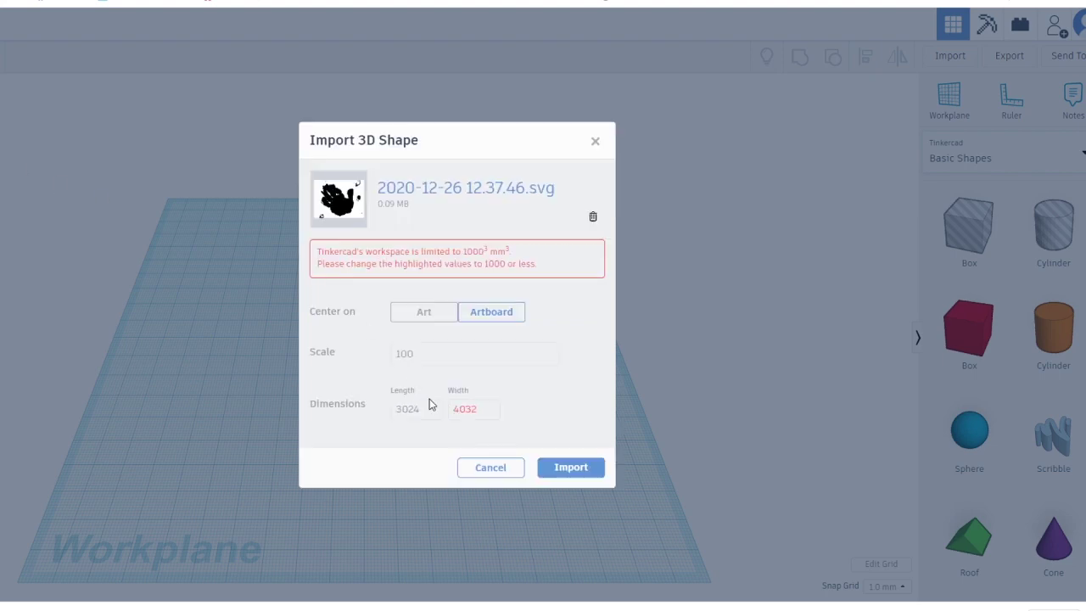
pyautogui.moveTo(434, 411); pyautogui.dragTo(343, 407)
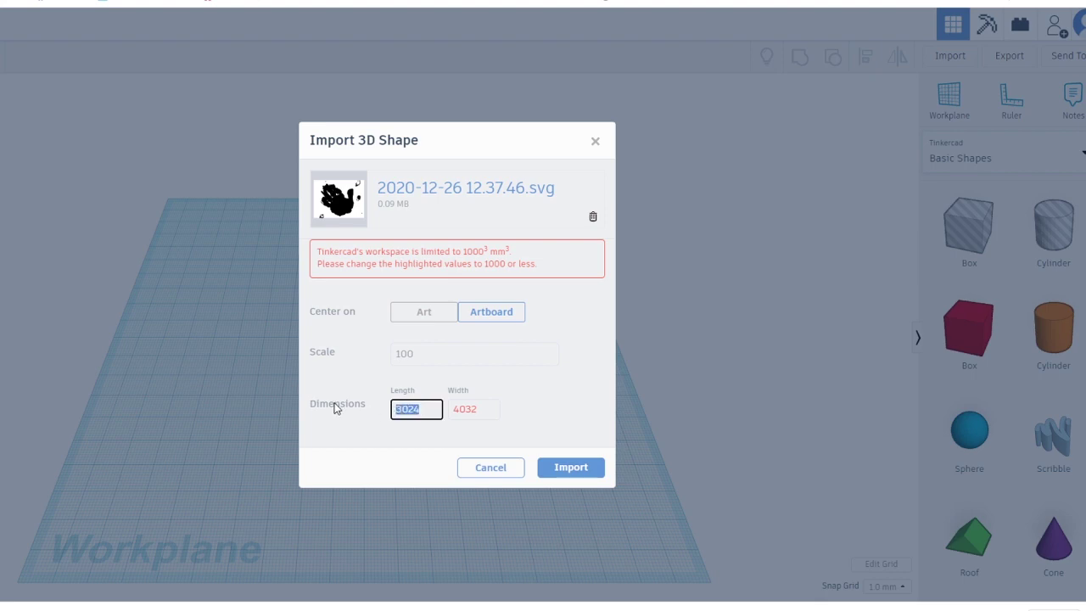
pyautogui.write('500')
pyautogui.click(495, 376)
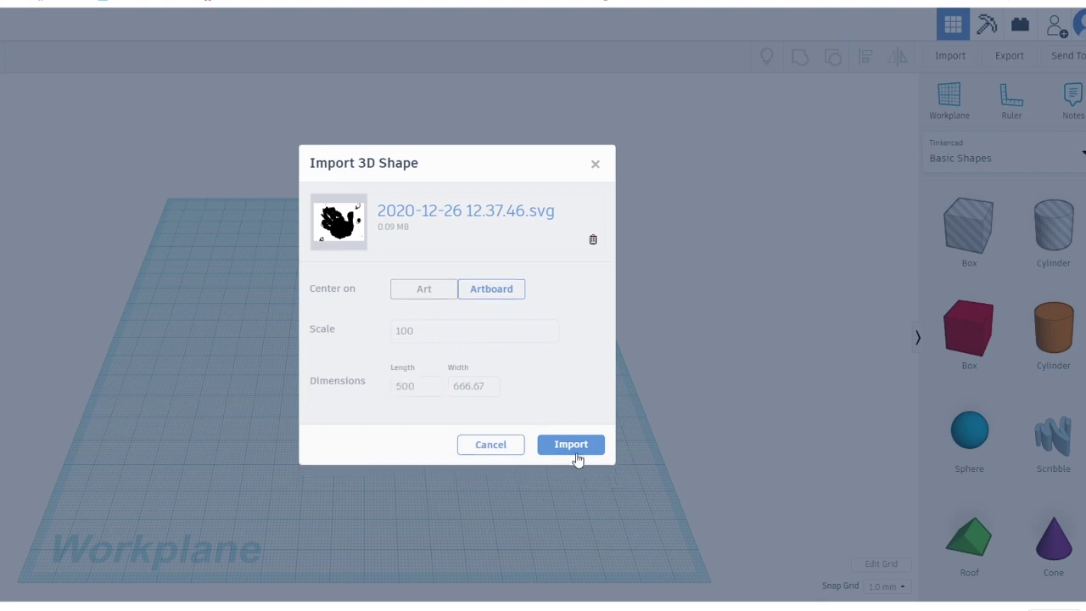
pyautogui.click(575, 451)
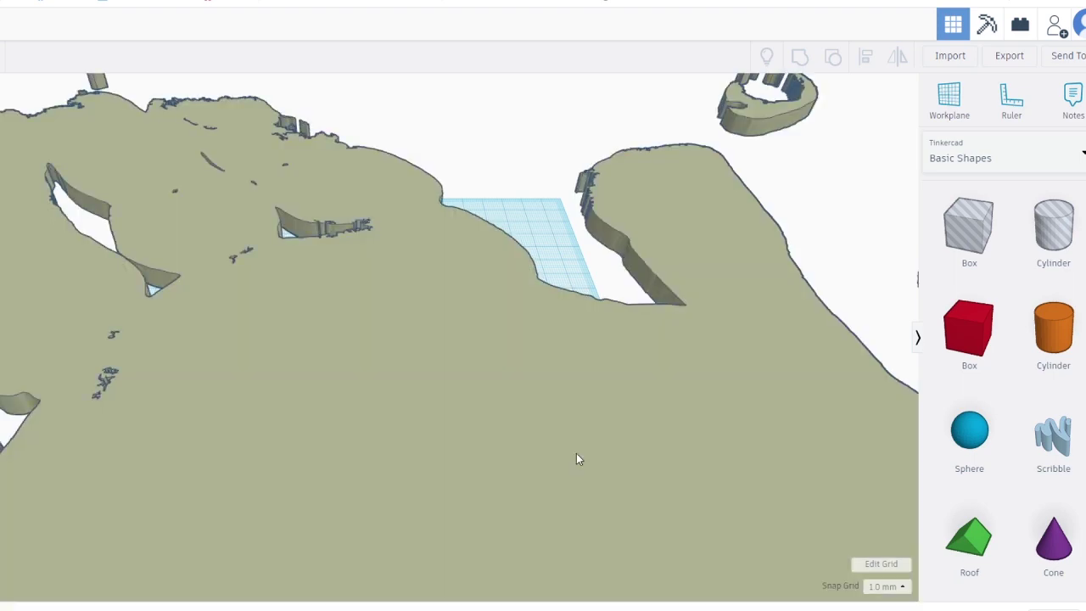
# - Scale the imported handprint down until it covers only a small part of the workplane
pyautogui.scroll(-8, 576, 459)
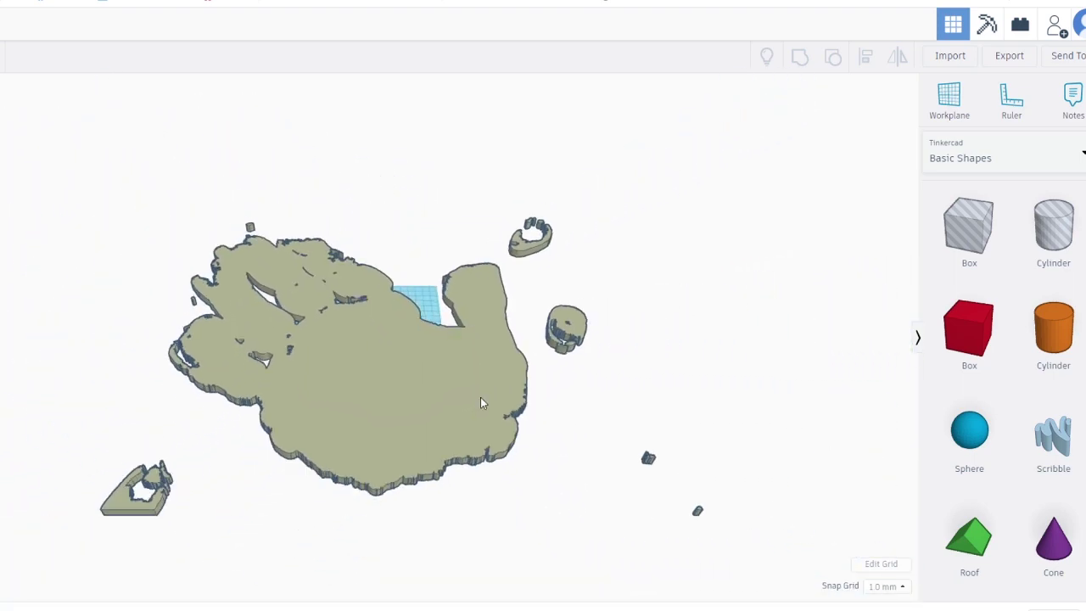
pyautogui.click(480, 402)
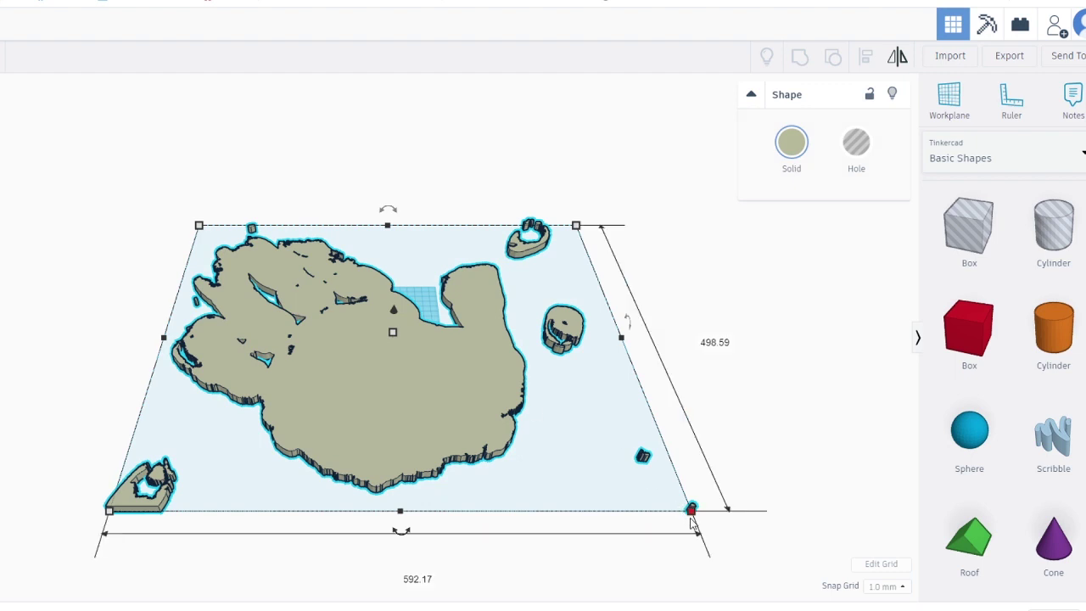
pyautogui.moveTo(691, 519); pyautogui.dragTo(376, 351)
pyautogui.scroll(5, 461, 376)
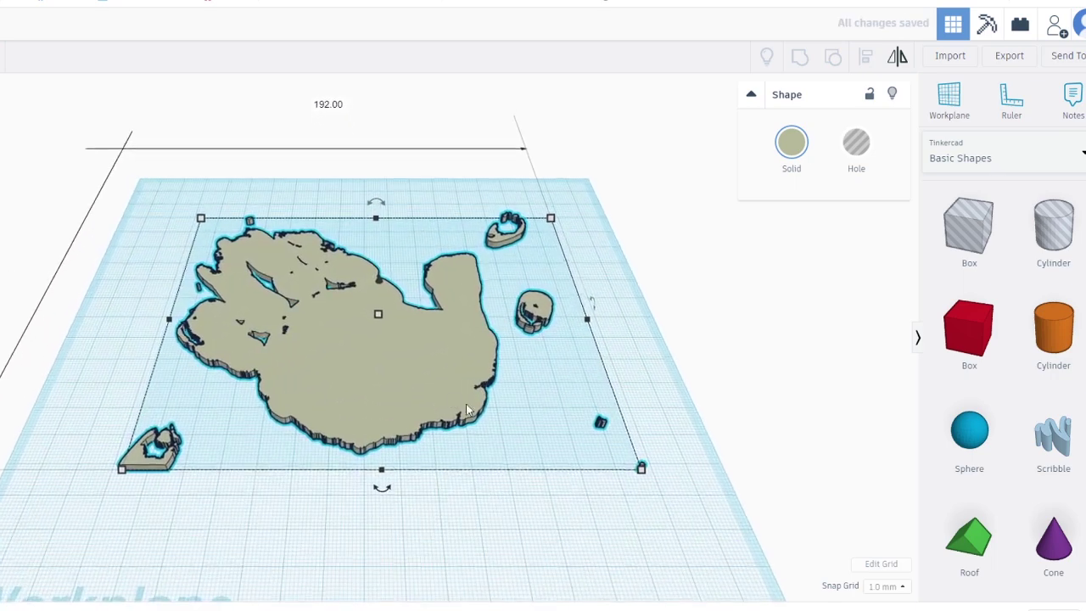
pyautogui.moveTo(641, 467); pyautogui.dragTo(411, 370)
pyautogui.scroll(3, 597, 367)
pyautogui.click(582, 300)
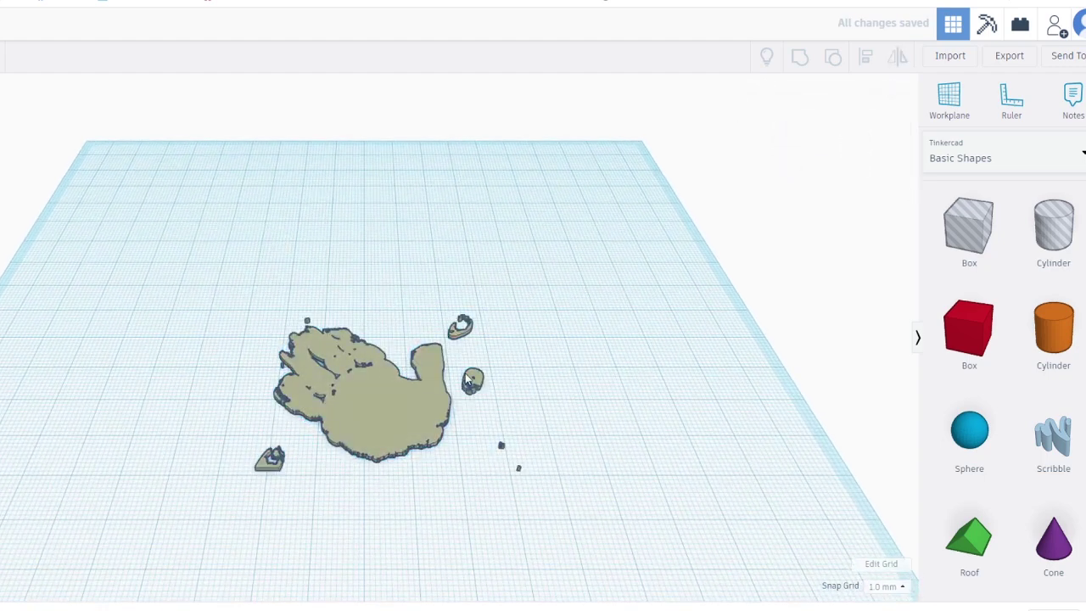
# - Remove the stray fragment above the thumb by covering it with a 20 mm box hole and grouping it with the handprint
pyautogui.moveTo(968, 279); pyautogui.dragTo(489, 332)
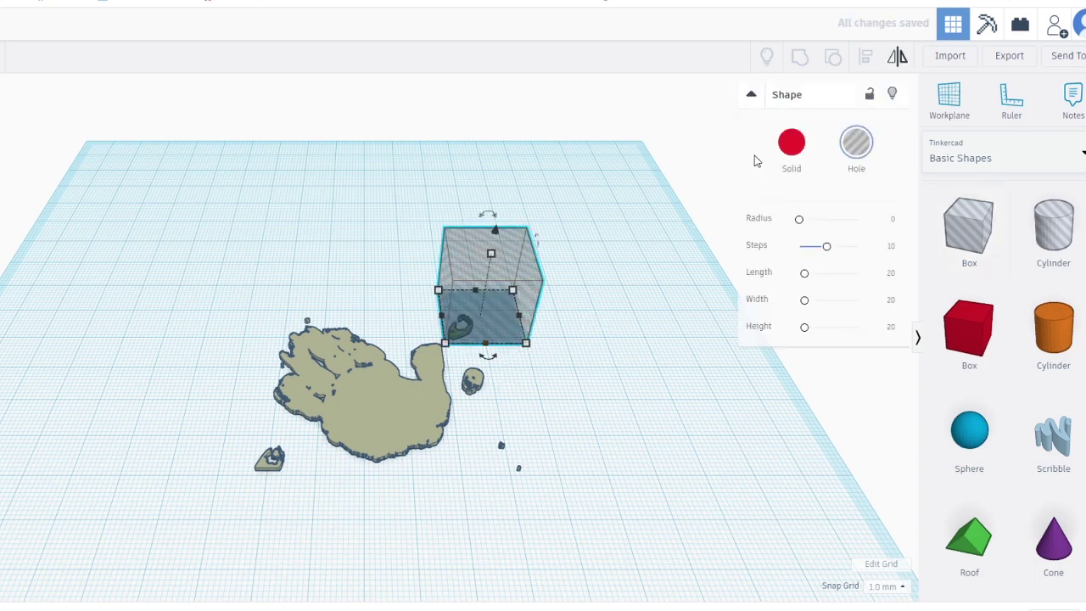
pyautogui.keyDown('shift'); pyautogui.click(411, 429); pyautogui.keyUp('shift')
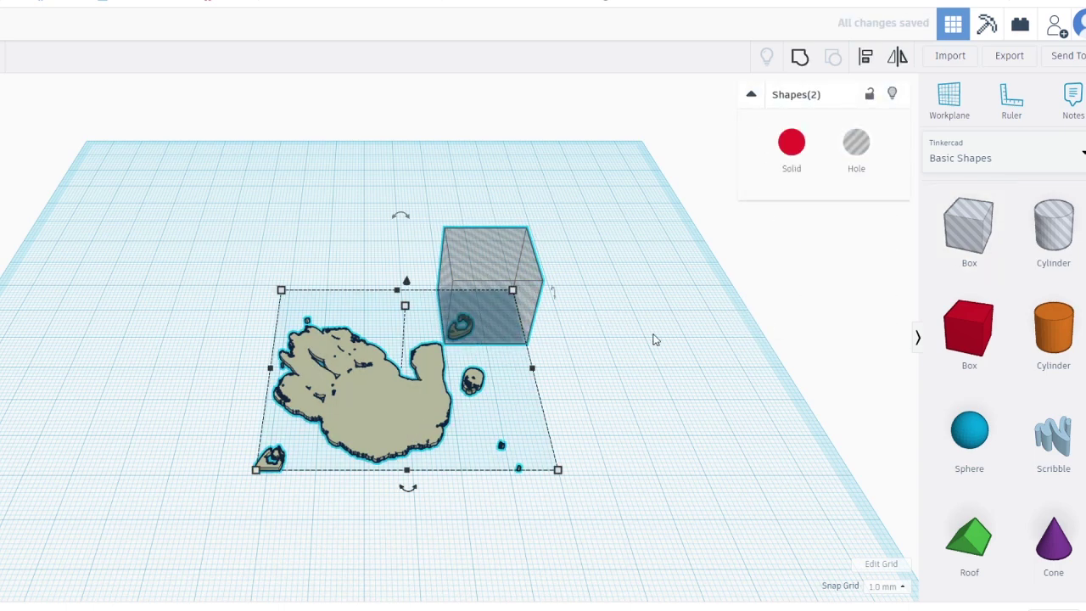
pyautogui.click(798, 61)
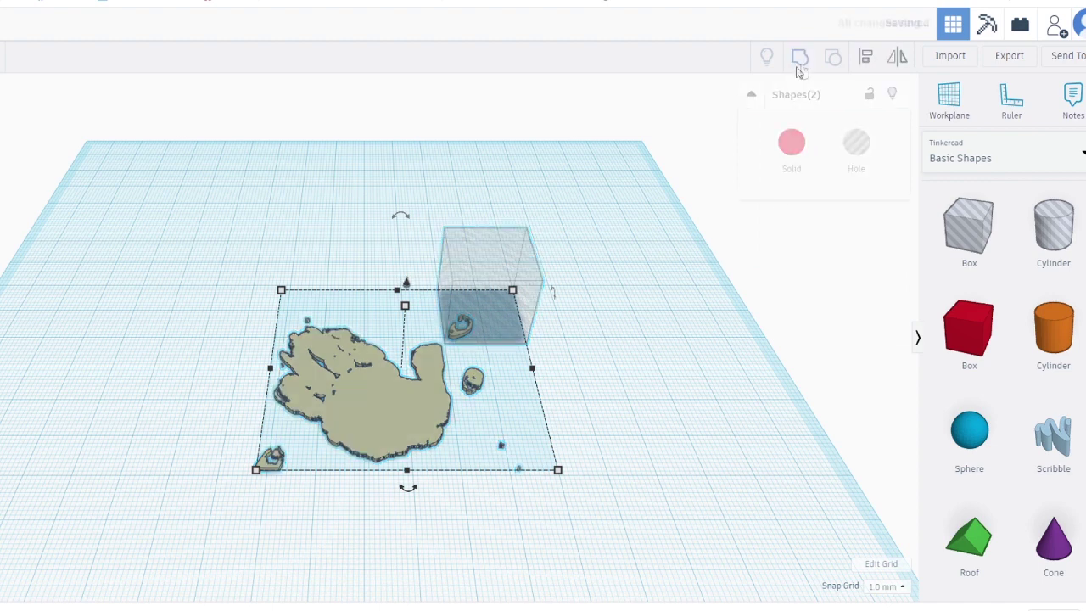
pyautogui.click(629, 321)
# - Cut away the remaining stray fragments around the handprint with box holes, stretching the one beside the thumb to about 33 mm
pyautogui.moveTo(970, 225); pyautogui.dragTo(517, 475)
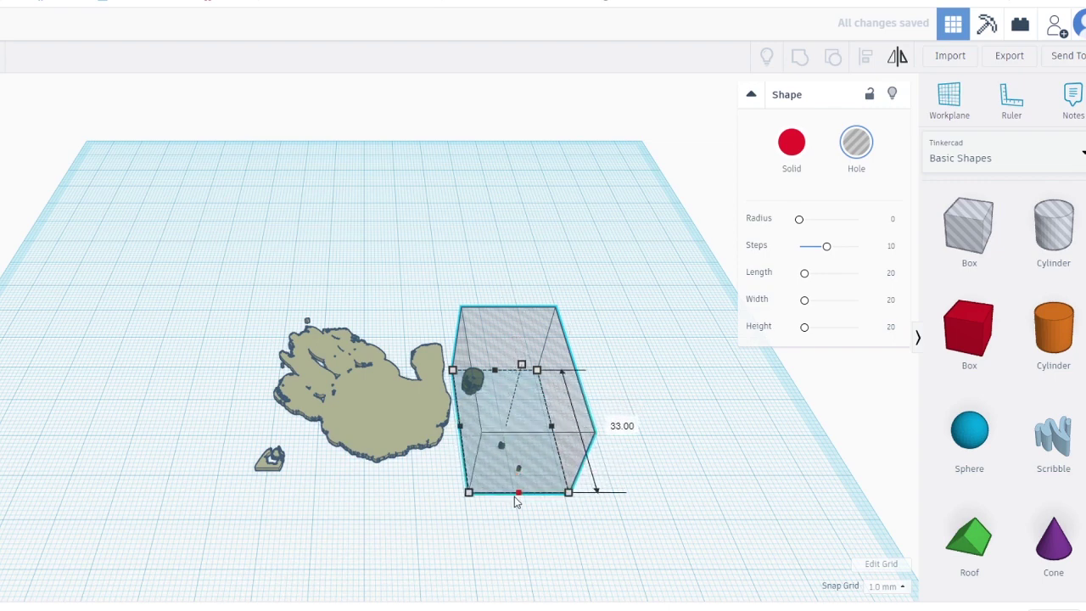
pyautogui.moveTo(514, 497); pyautogui.dragTo(514, 492)
pyautogui.keyDown('shift'); pyautogui.click(412, 416); pyautogui.keyUp('shift')
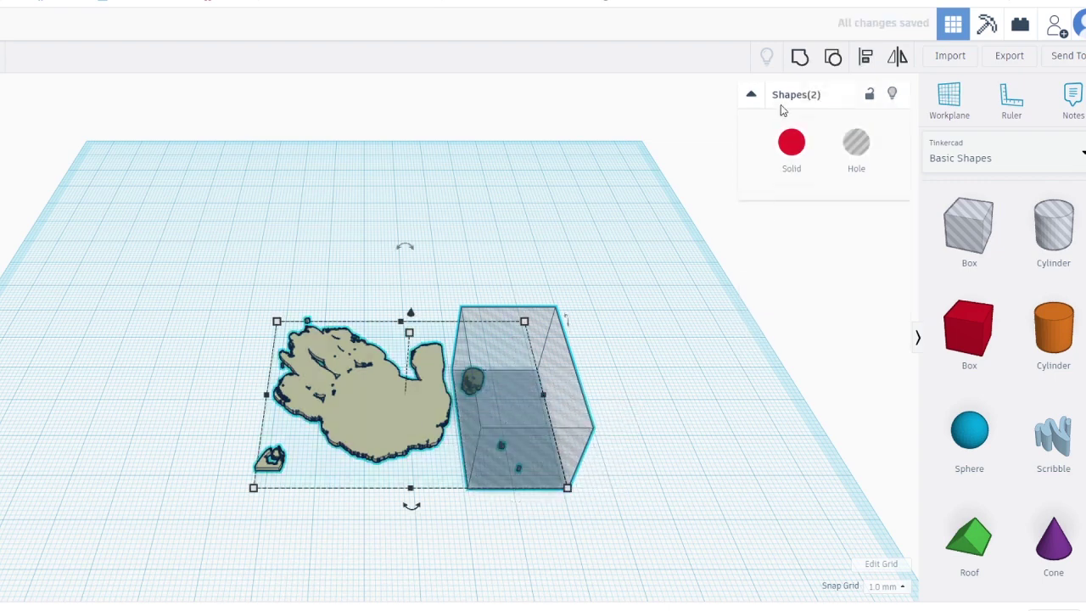
pyautogui.moveTo(560, 407); pyautogui.dragTo(463, 399, button='right')
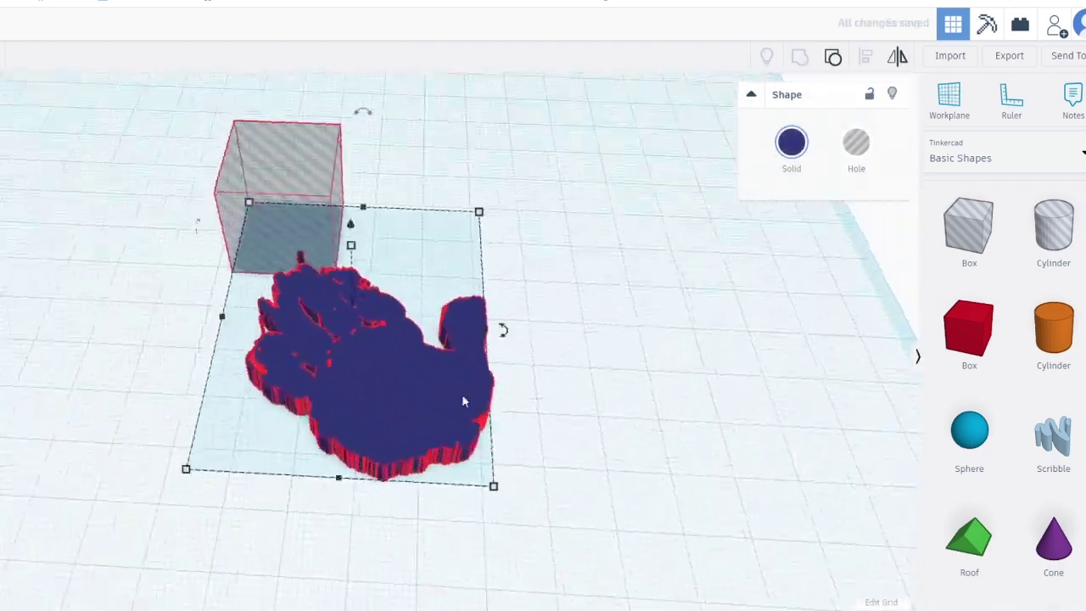
pyautogui.scroll(3, 521, 399)
pyautogui.scroll(-3, 521, 398)
pyautogui.click(559, 382)
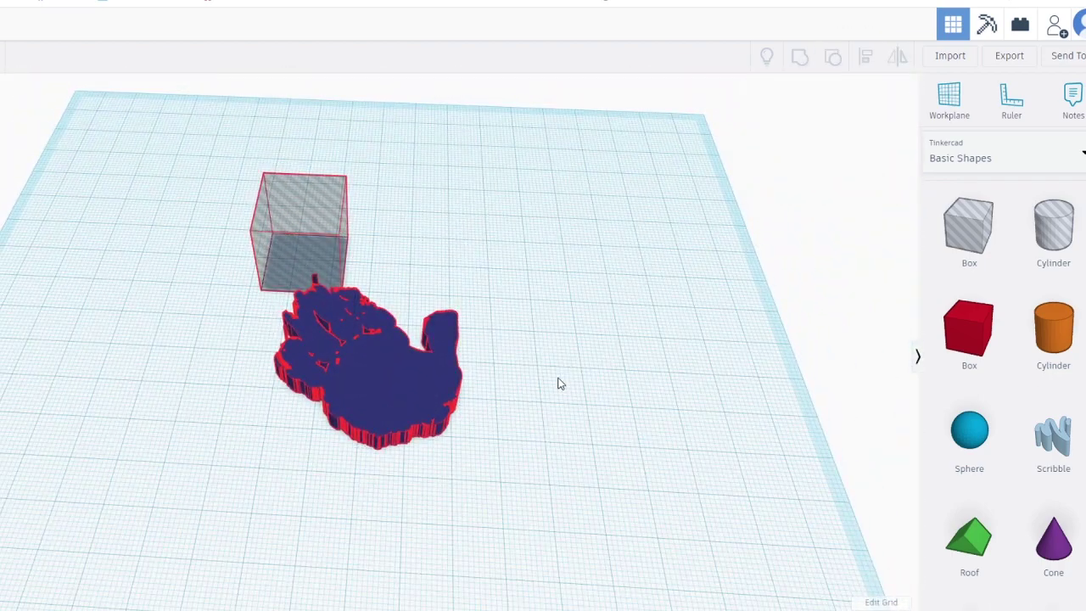
# - Rotate the cleaned-up handprint flat on the workplane
pyautogui.click(414, 384)
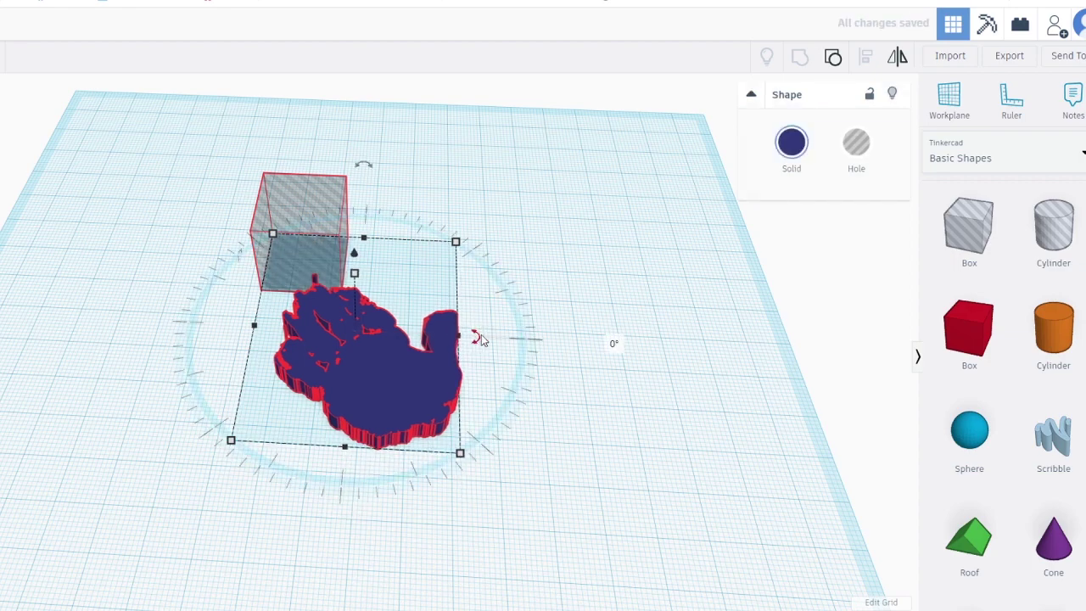
pyautogui.moveTo(480, 340); pyautogui.dragTo(434, 273)
pyautogui.click(583, 362)
pyautogui.moveTo(583, 357); pyautogui.dragTo(583, 366, button='right')
# - Add a solid box over the handprint, stretch it to cover the whole hand and flatten it into a thin slab
pyautogui.moveTo(969, 329); pyautogui.dragTo(292, 286)
pyautogui.moveTo(313, 324); pyautogui.dragTo(506, 477)
pyautogui.moveTo(507, 473); pyautogui.dragTo(500, 292, button='right')
pyautogui.moveTo(381, 275); pyautogui.dragTo(391, 334)
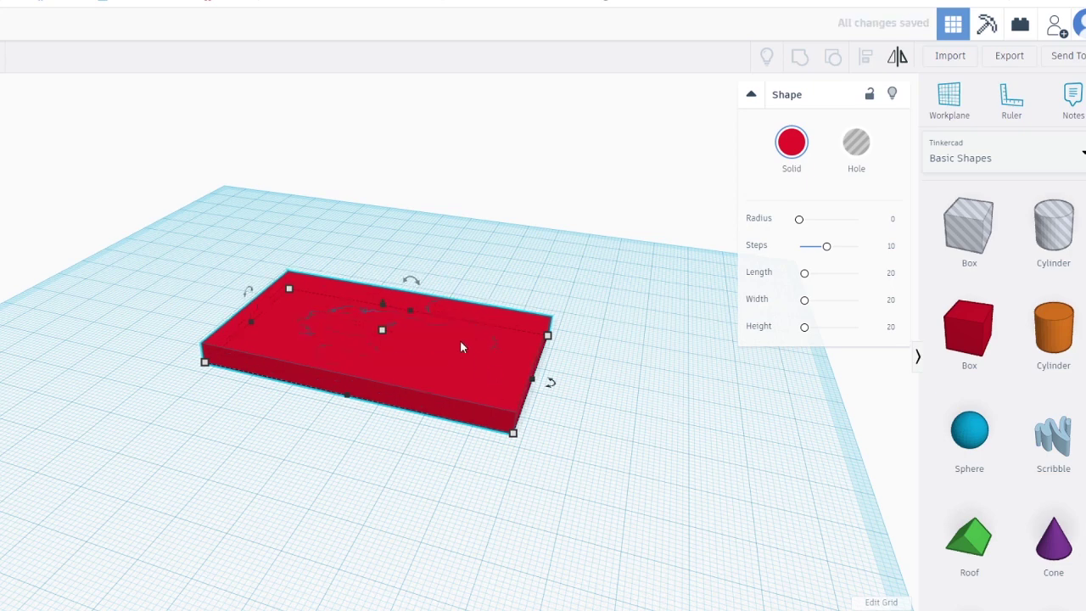
pyautogui.moveTo(382, 331)
pyautogui.mouseDown()
pyautogui.moveTo(402, 336)
pyautogui.moveTo(397, 317)
pyautogui.mouseUp()
# - Combine the handprint with the red slab so the hand shape is cut into it
pyautogui.click(429, 364)
pyautogui.click(484, 414)
pyautogui.scroll(5, 539, 401)
pyautogui.moveTo(539, 401); pyautogui.dragTo(478, 524, button='right')
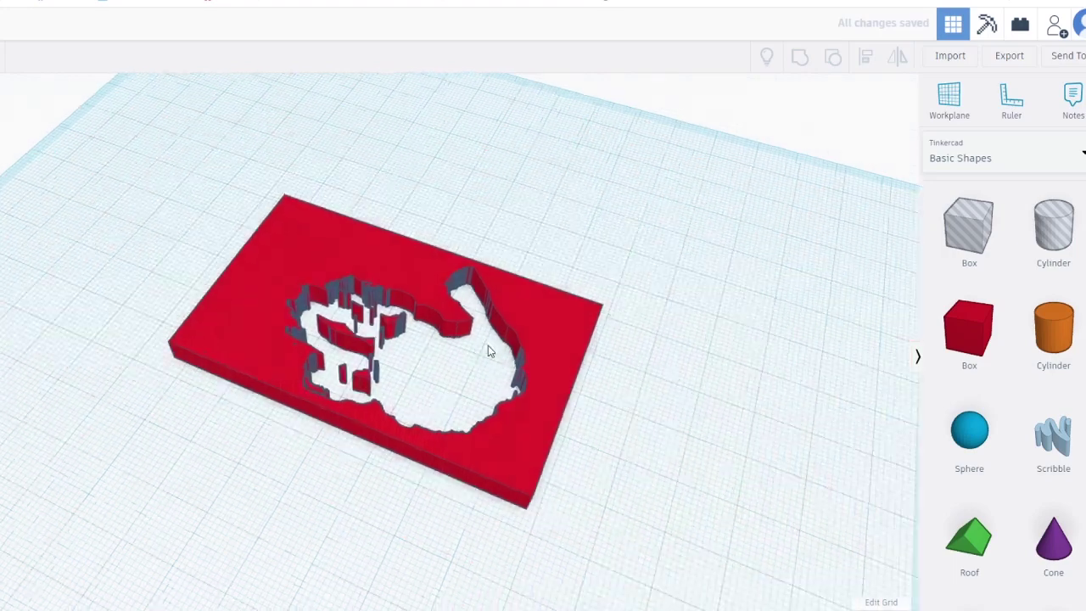
pyautogui.moveTo(487, 346); pyautogui.dragTo(481, 373, button='right')
# - Add a second solid box of about 64 by 36 mm over the slab and lower its height to form a thin backing
pyautogui.moveTo(975, 356); pyautogui.dragTo(310, 264)
pyautogui.moveTo(330, 320); pyautogui.dragTo(519, 501)
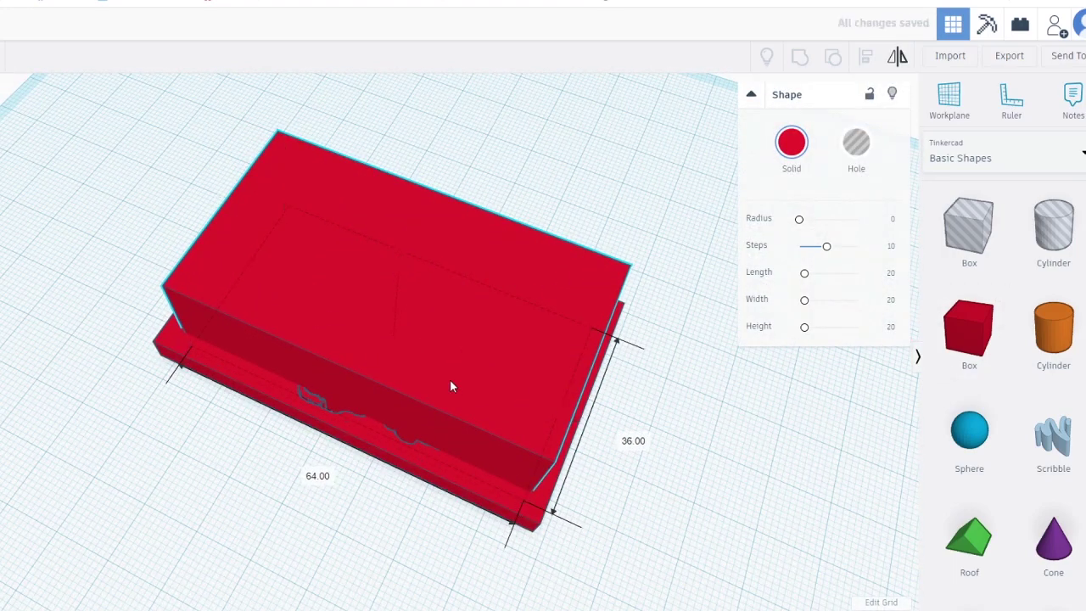
pyautogui.moveTo(387, 263); pyautogui.dragTo(399, 339)
pyautogui.moveTo(400, 339); pyautogui.dragTo(602, 237, button='right')
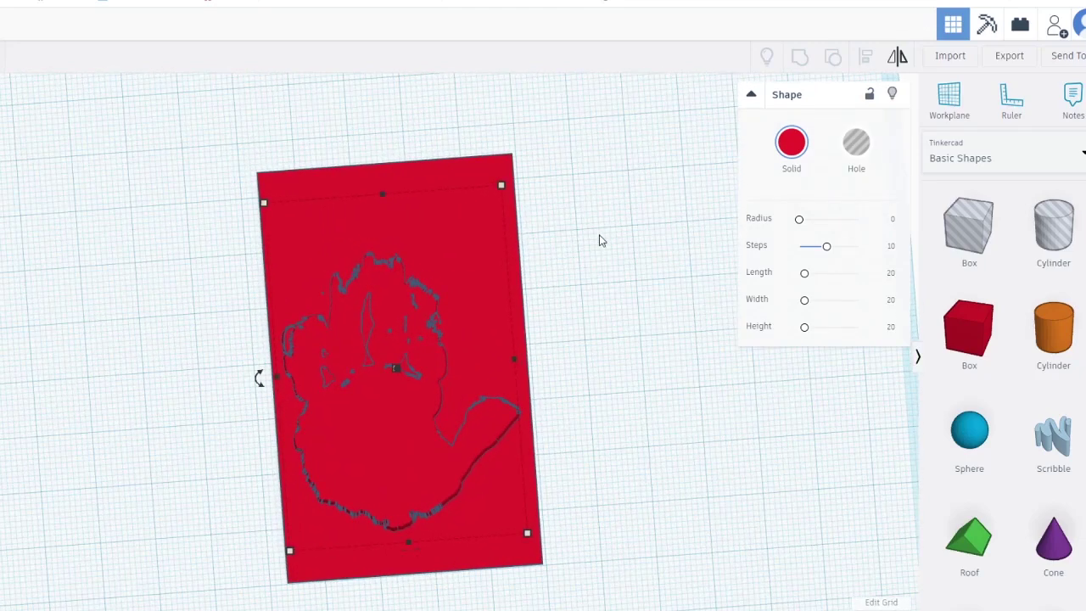
# - Place a box hole over the slab's corner beside the fingertips, then enlarge and rotate it to slice the corner diagonally
pyautogui.moveTo(969, 331); pyautogui.dragTo(480, 204)
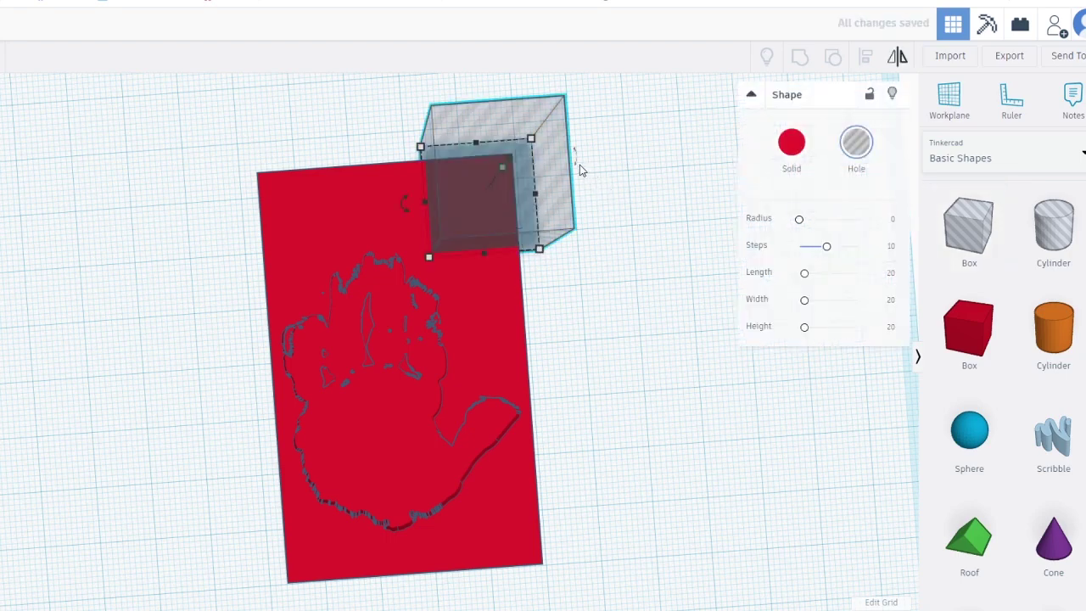
pyautogui.scroll(3, 585, 188)
pyautogui.moveTo(604, 255); pyautogui.dragTo(642, 262, button='right')
pyautogui.click(693, 453)
pyautogui.scroll(-2, 689, 433)
pyautogui.click(632, 235)
pyautogui.moveTo(649, 300); pyautogui.dragTo(623, 453)
pyautogui.moveTo(608, 334); pyautogui.dragTo(590, 302)
pyautogui.click(629, 311)
pyautogui.moveTo(649, 437); pyautogui.dragTo(680, 485)
pyautogui.moveTo(615, 330); pyautogui.dragTo(609, 289)
pyautogui.moveTo(617, 304); pyautogui.dragTo(797, 129, button='right')
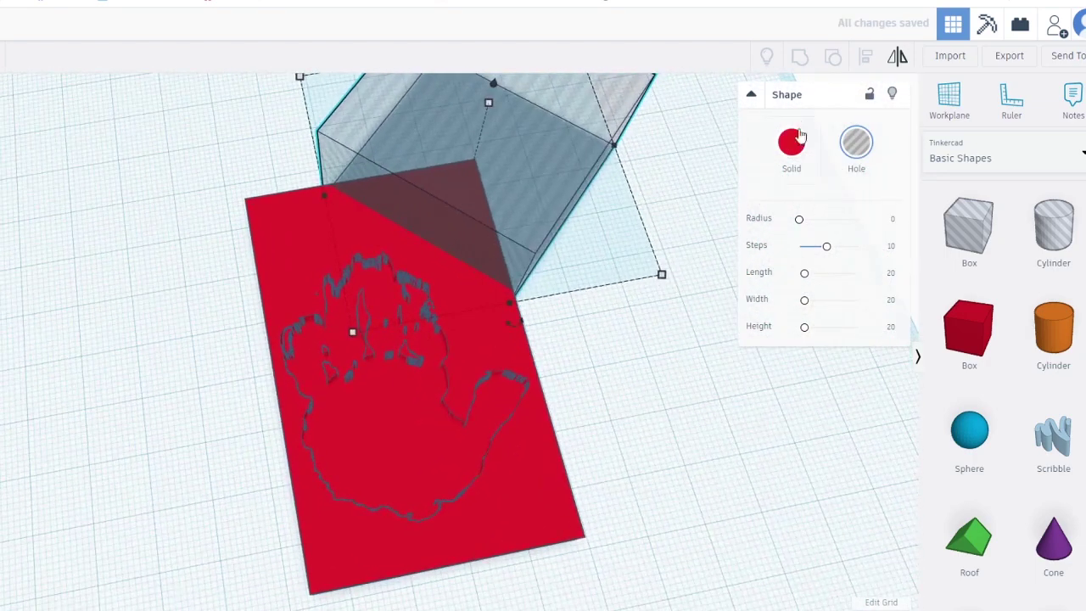
# - Group the angled box hole with the handprint slab to cut off its corner
pyautogui.keyDown('shift'); pyautogui.click(538, 518); pyautogui.keyUp('shift')
pyautogui.click(800, 58)
pyautogui.moveTo(721, 288); pyautogui.dragTo(731, 459, button='right')
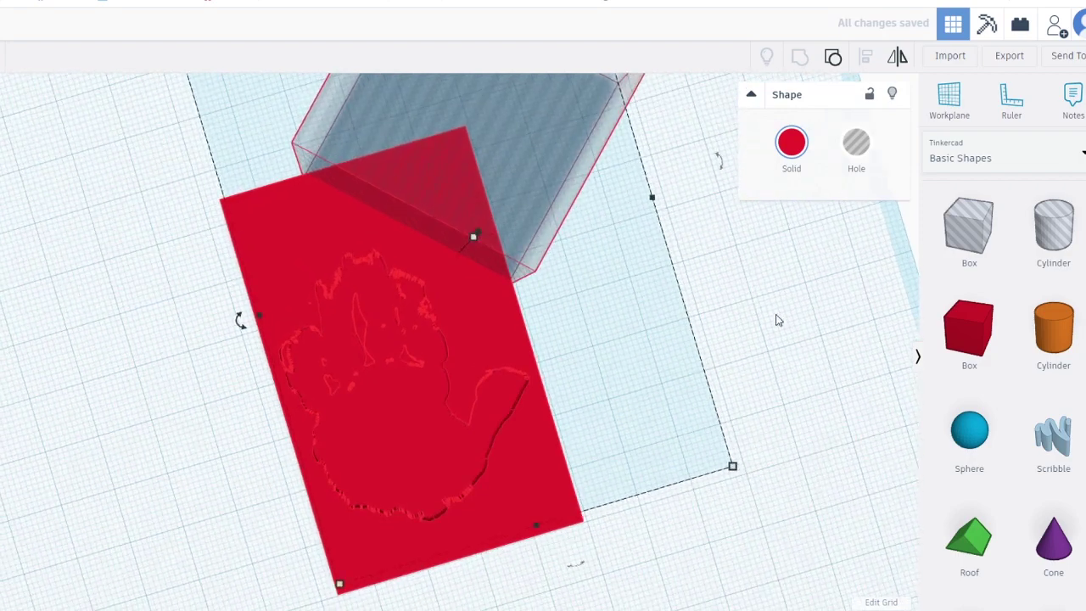
pyautogui.click(768, 335)
pyautogui.moveTo(766, 337); pyautogui.dragTo(460, 522, button='right')
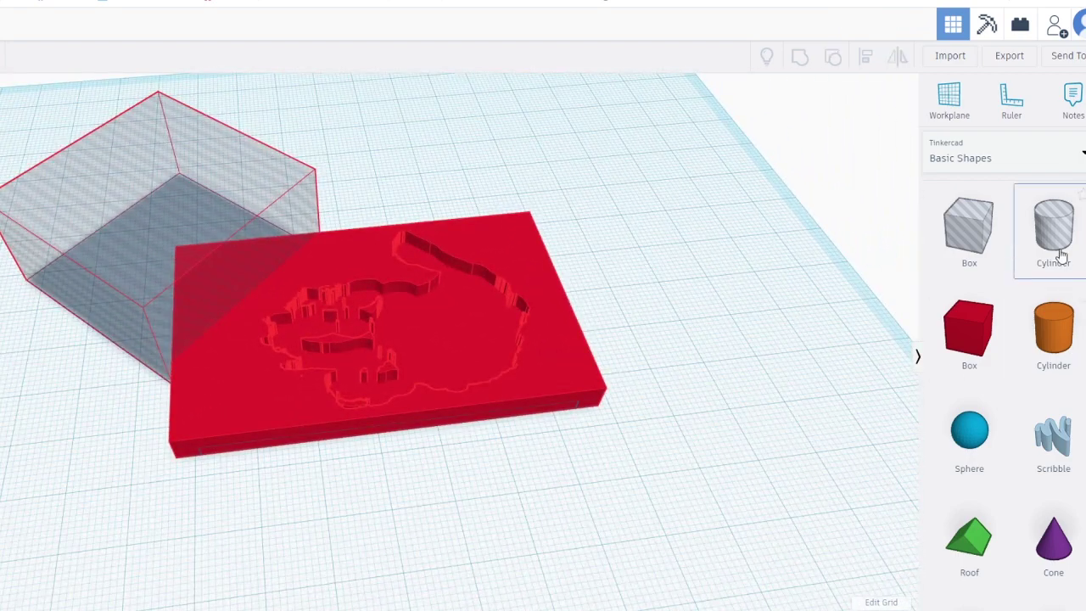
pyautogui.moveTo(757, 375); pyautogui.dragTo(675, 410, button='right')
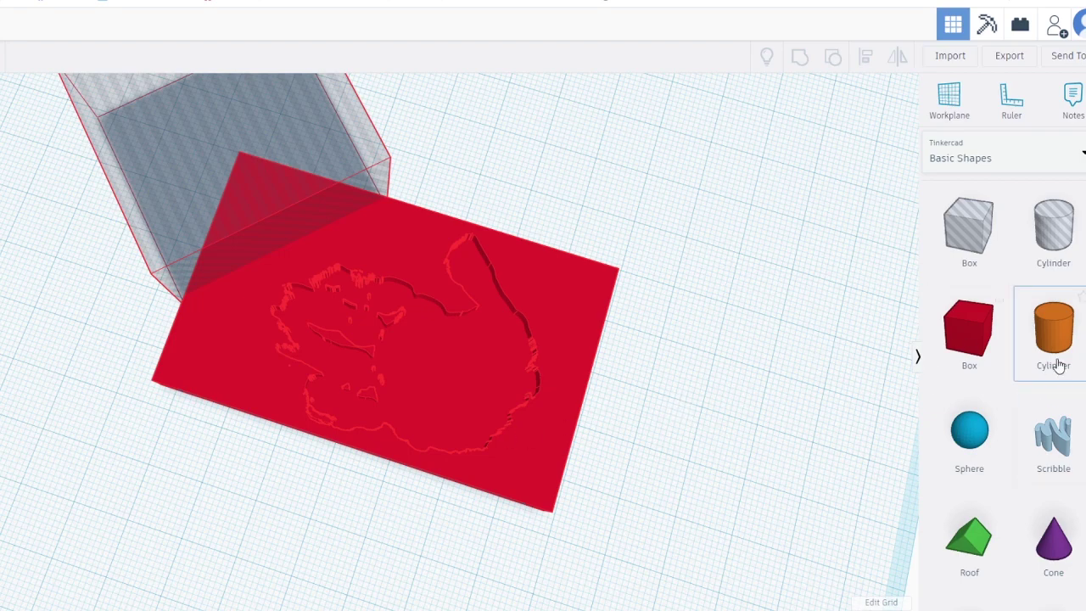
# - Add a cylinder, shrink it to a small disc and place it in the slab's remaining corner near the fingertips
pyautogui.moveTo(1058, 364); pyautogui.dragTo(224, 298)
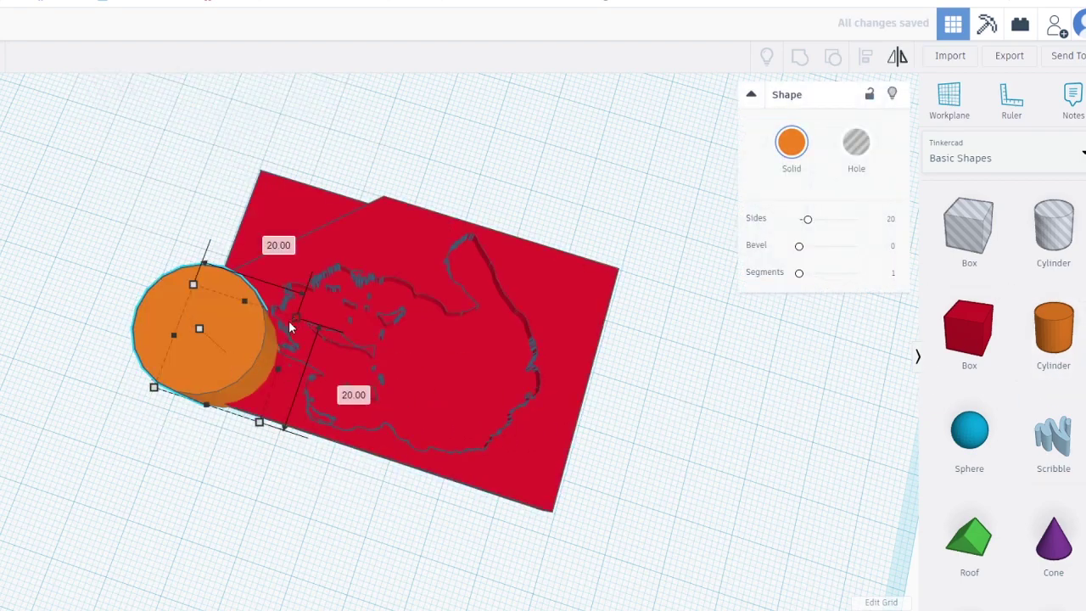
pyautogui.moveTo(284, 324); pyautogui.dragTo(204, 375)
pyautogui.moveTo(203, 375); pyautogui.dragTo(591, 412, button='right')
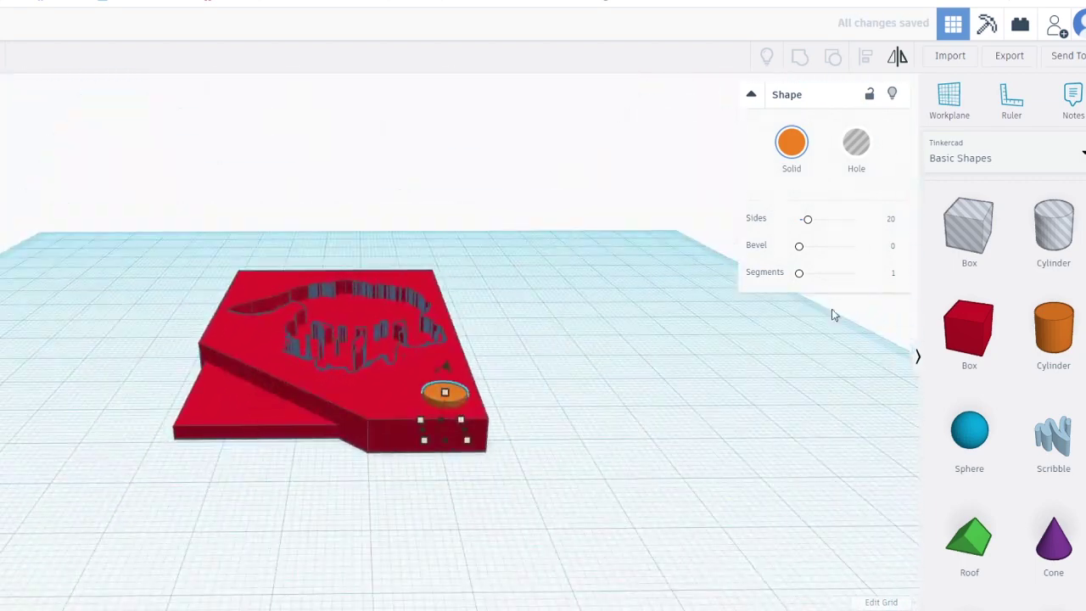
# - Place a box hole over the backing's protruding corner, enlarge it and rotate it to line up with the slab's diagonal edge
pyautogui.moveTo(969, 228); pyautogui.dragTo(157, 431)
pyautogui.moveTo(157, 428); pyautogui.dragTo(715, 502, button='right')
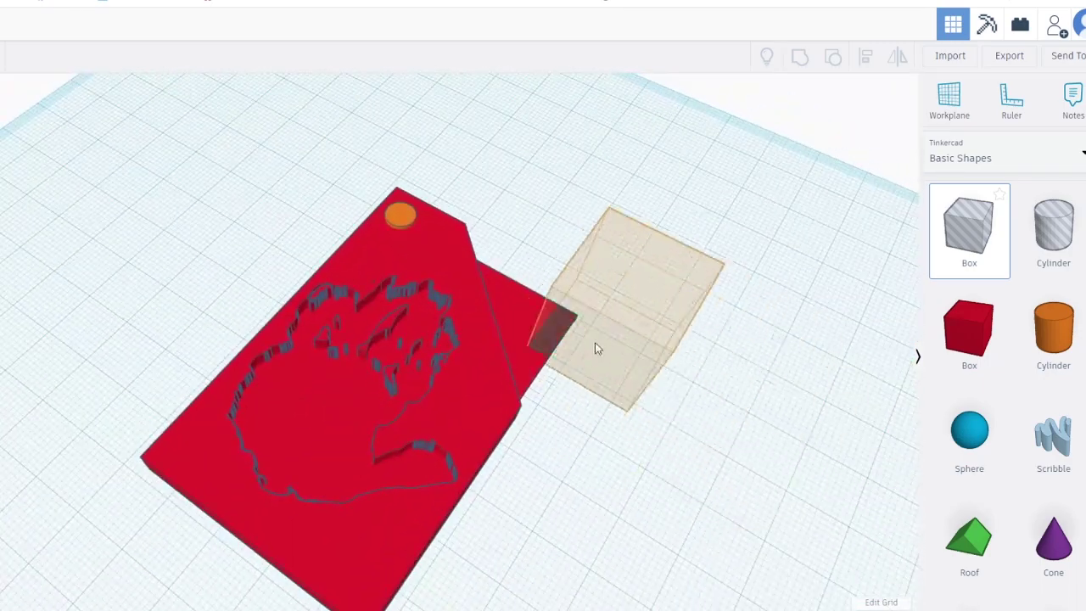
pyautogui.moveTo(584, 334); pyautogui.dragTo(576, 314)
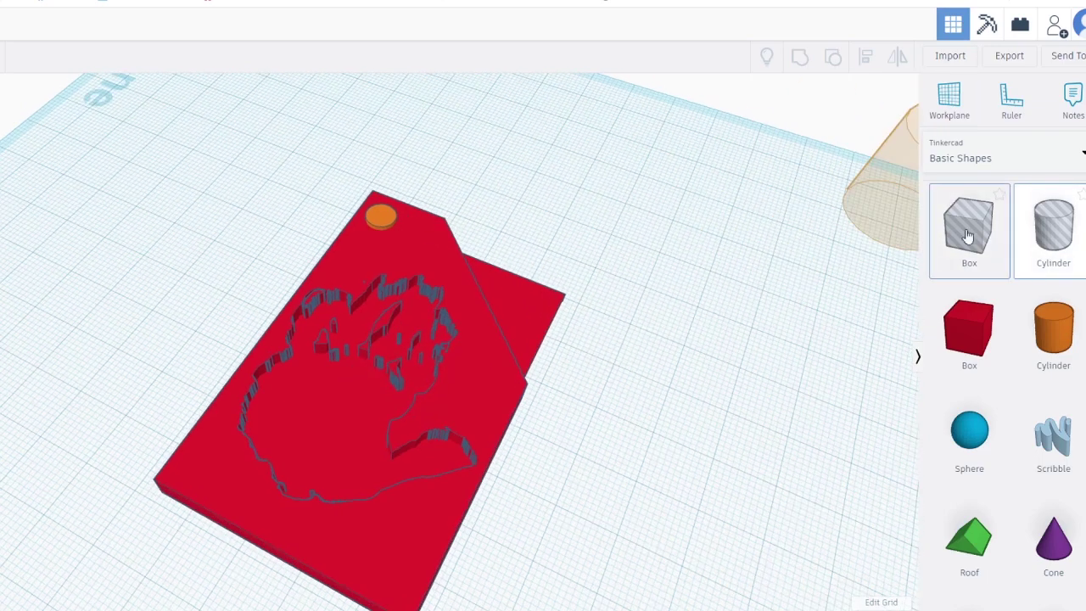
pyautogui.moveTo(968, 226); pyautogui.dragTo(583, 300)
pyautogui.moveTo(670, 333); pyautogui.dragTo(604, 294)
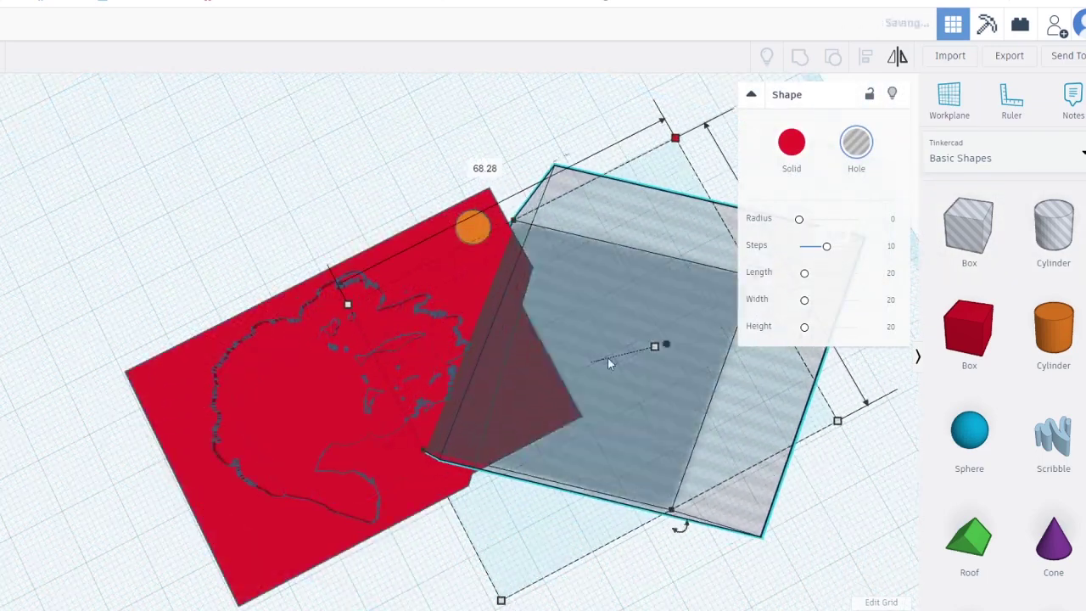
pyautogui.moveTo(607, 360); pyautogui.dragTo(622, 425)
pyautogui.moveTo(622, 425); pyautogui.dragTo(598, 341, button='right')
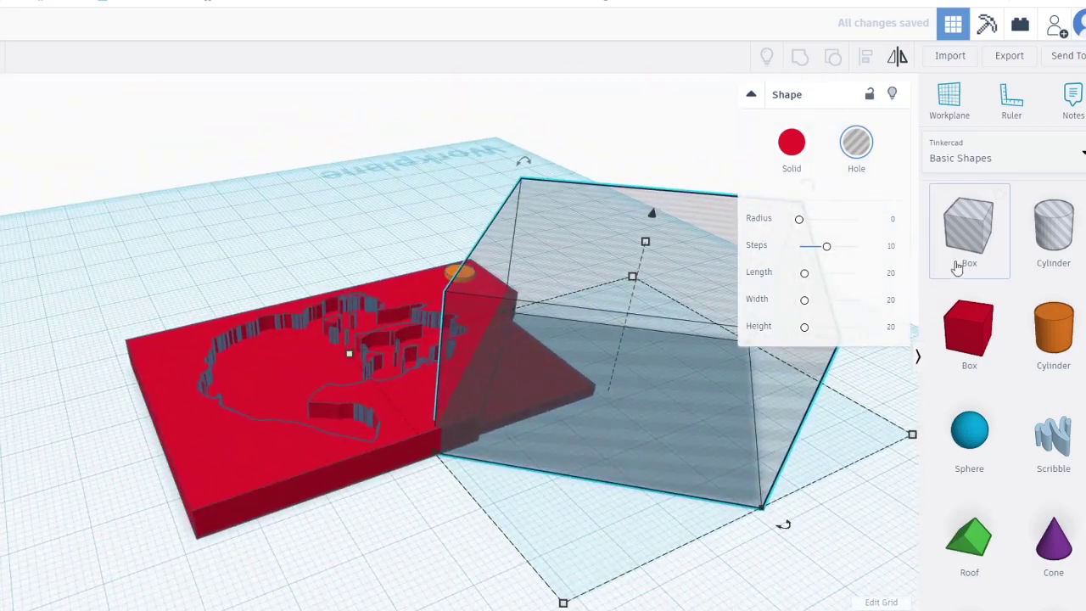
# - Group the parts to trim the backing's corner and cut the small round hanging hole through the tag
pyautogui.keyDown('shift'); pyautogui.click(403, 425); pyautogui.keyUp('shift')
pyautogui.click(800, 59)
pyautogui.moveTo(517, 574); pyautogui.dragTo(649, 610, button='right')
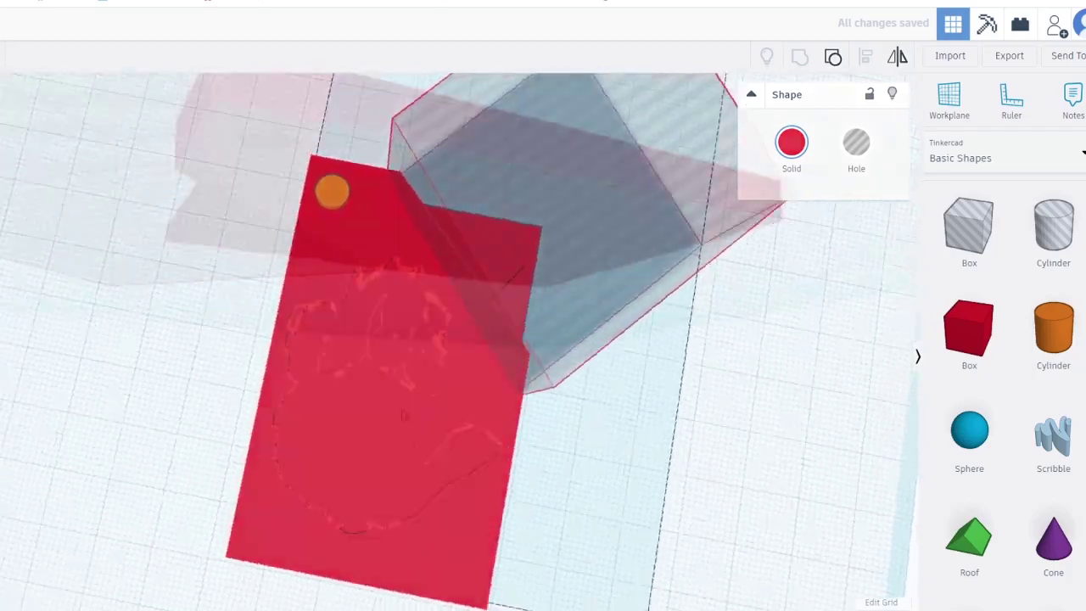
pyautogui.moveTo(403, 415); pyautogui.dragTo(470, 484, button='right')
pyautogui.scroll(-5, 439, 416)
pyautogui.scroll(4, 472, 421)
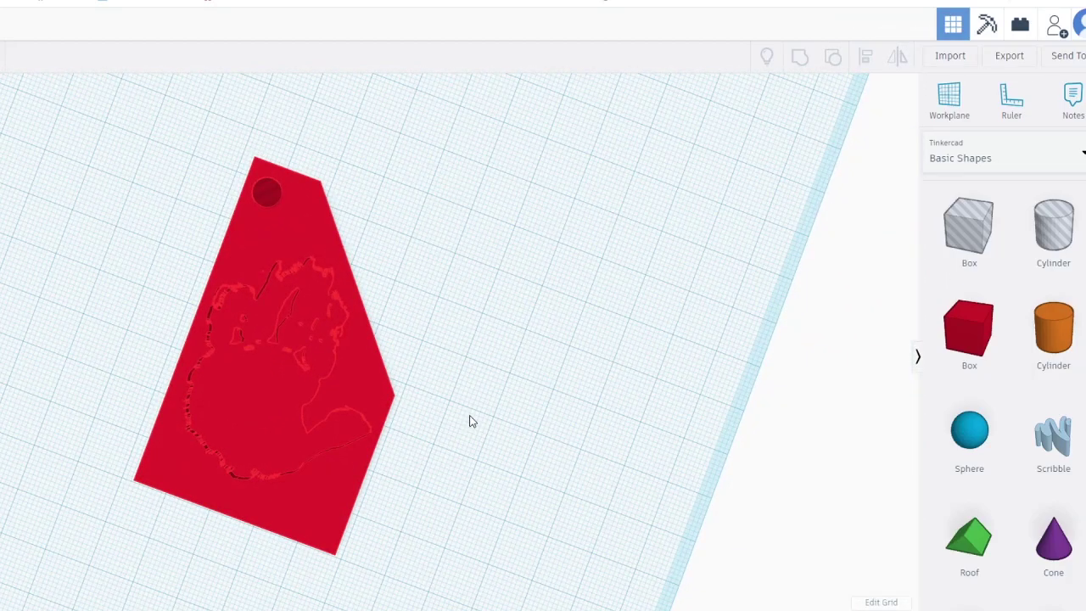
pyautogui.moveTo(384, 378); pyautogui.dragTo(211, 341, button='right')
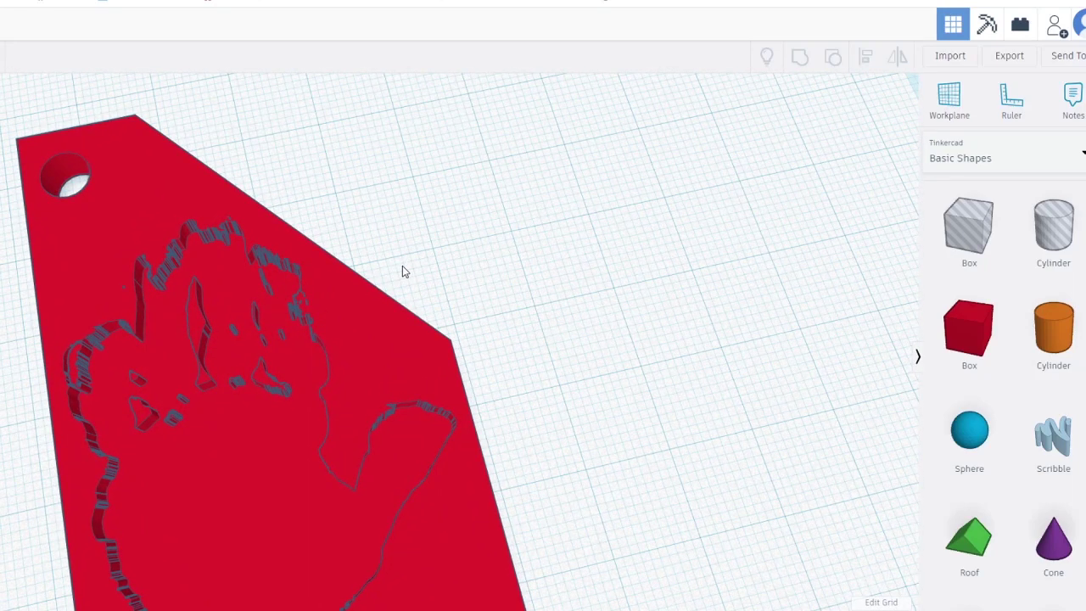
pyautogui.moveTo(403, 267)
pyautogui.mouseDown(button='right')
pyautogui.moveTo(461, 296)
pyautogui.moveTo(398, 325)
pyautogui.moveTo(395, 269)
pyautogui.mouseUp(button='right')
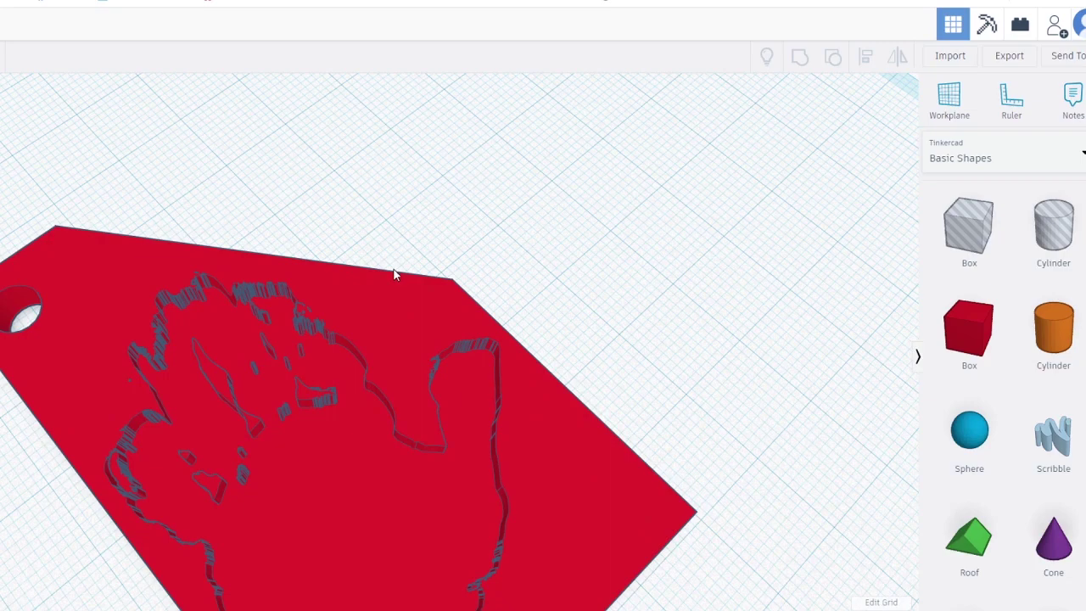
# - Export the finished handprint tag as an STL file
pyautogui.moveTo(394, 274); pyautogui.dragTo(489, 268, button='right')
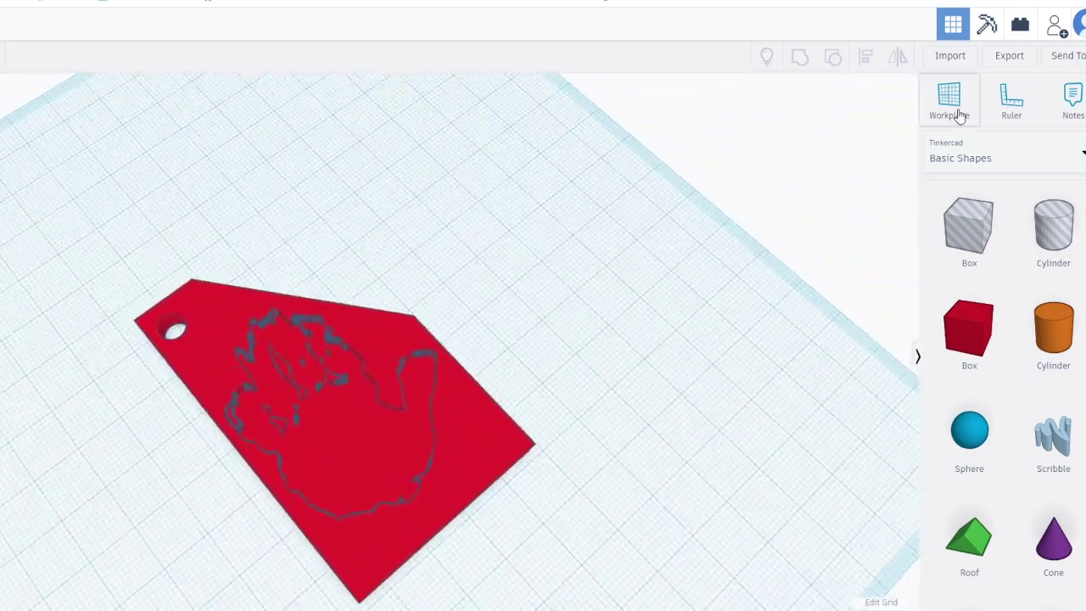
pyautogui.click(1006, 58)
pyautogui.click(537, 311)
pyautogui.scroll(3, 486, 381)
pyautogui.scroll(-3, 486, 382)
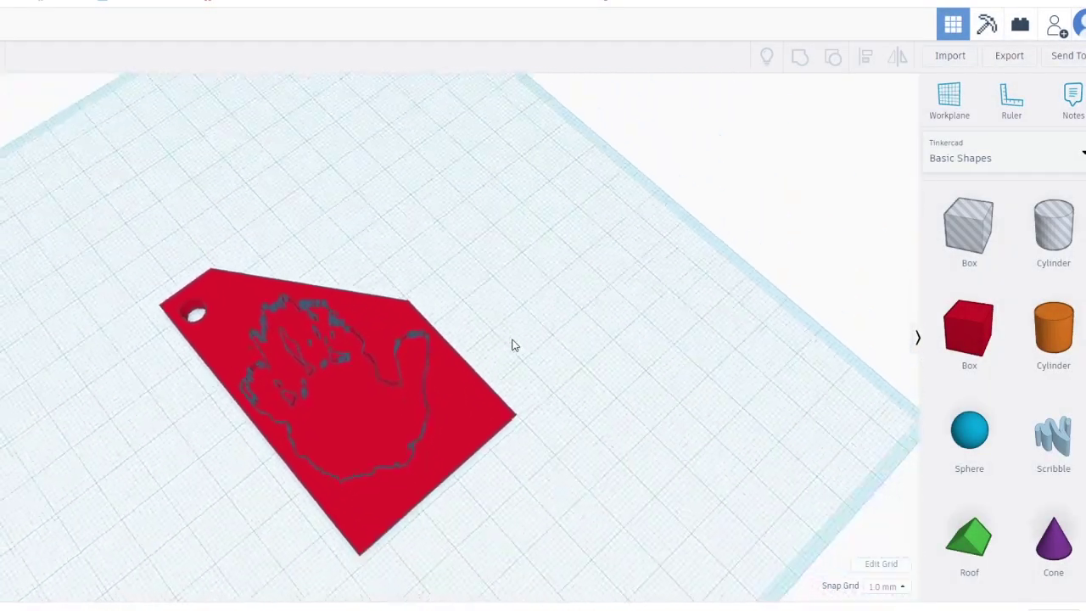
# - Select the whole handprint tag and delete it from the workplane
pyautogui.moveTo(525, 355); pyautogui.dragTo(562, 331, button='right')
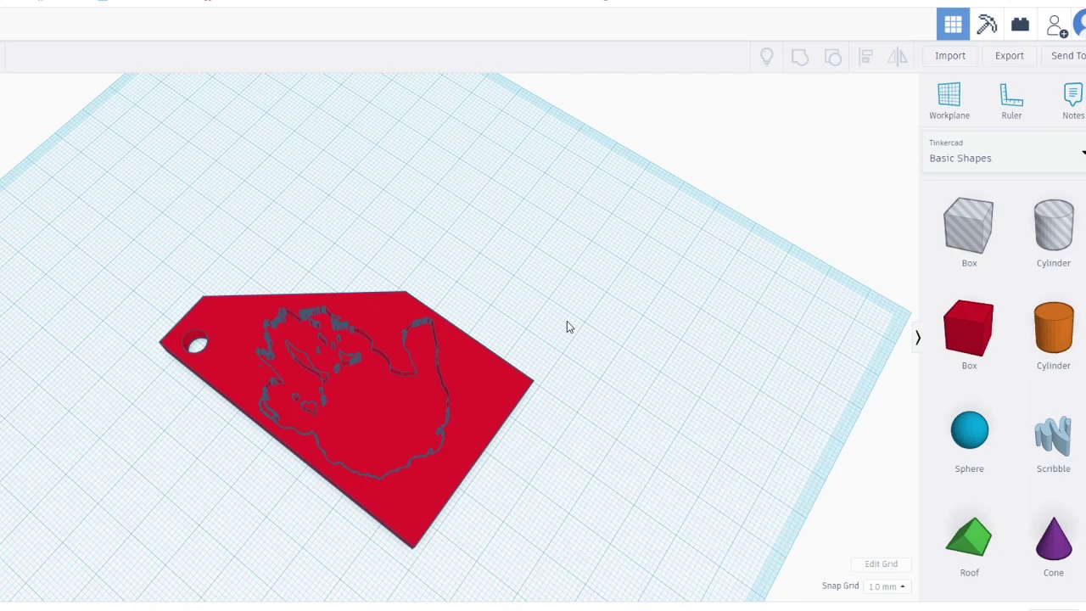
pyautogui.moveTo(181, 186); pyautogui.dragTo(501, 478)
pyautogui.press('Delete')
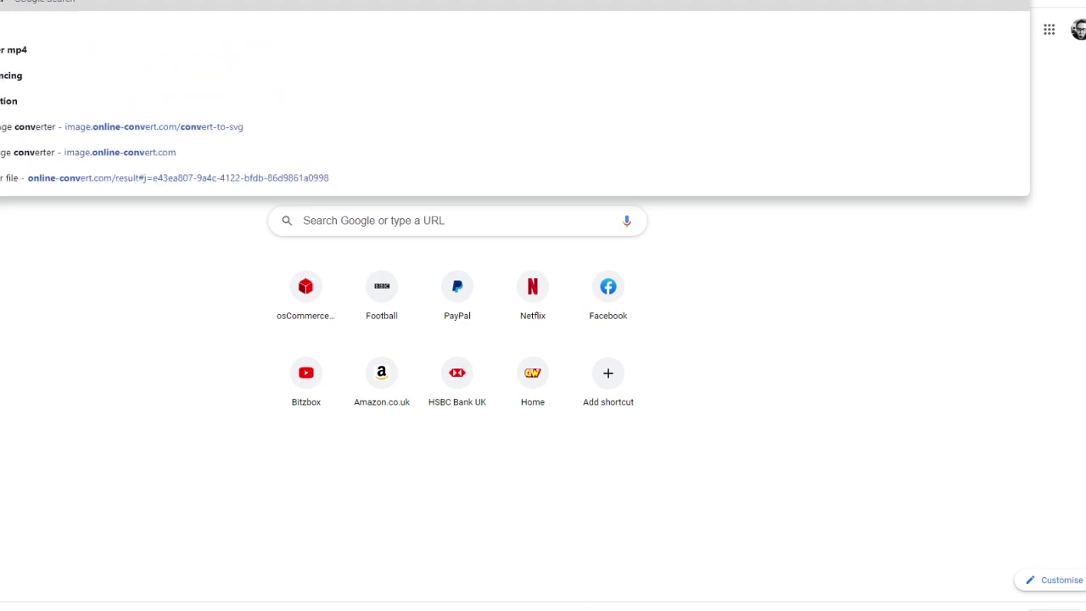
# - Switch to Online-Convert's image-to-SVG converter, upload box.png and convert it
pyautogui.press('Down')
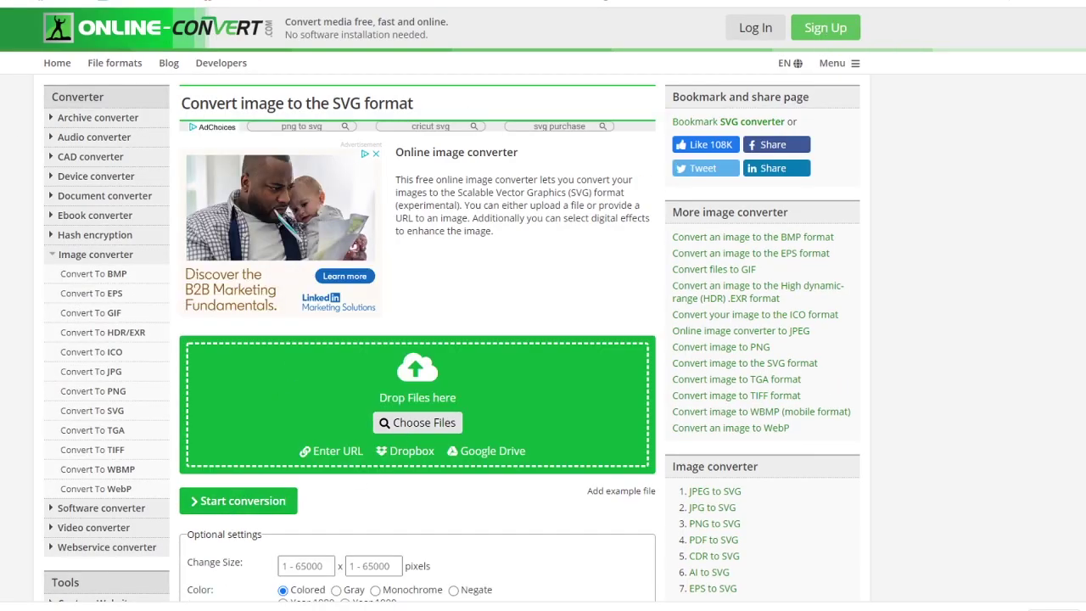
pyautogui.click(418, 315)
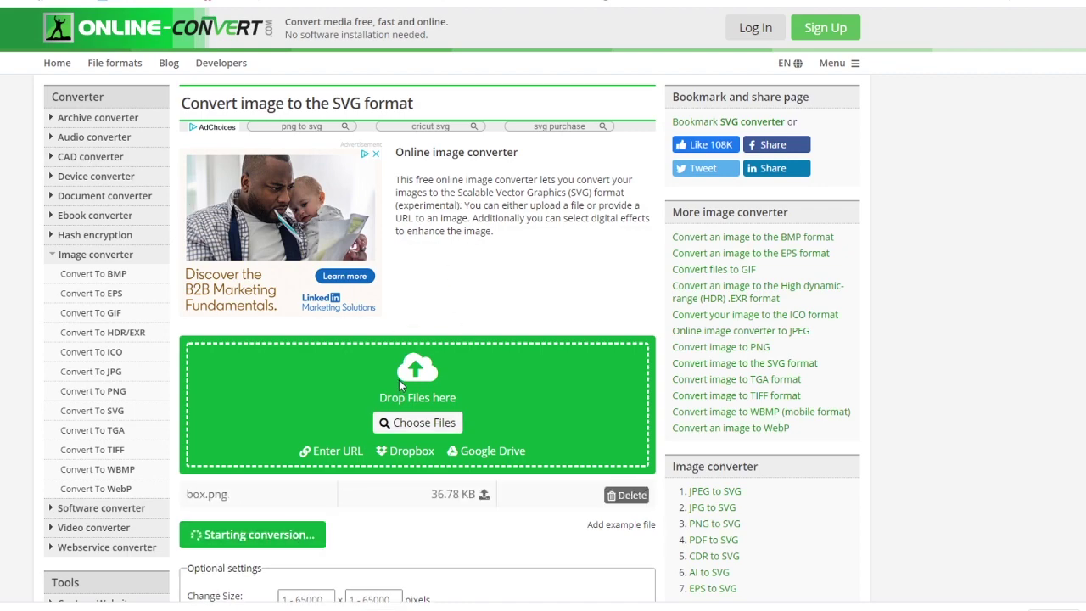
pyautogui.click(276, 534)
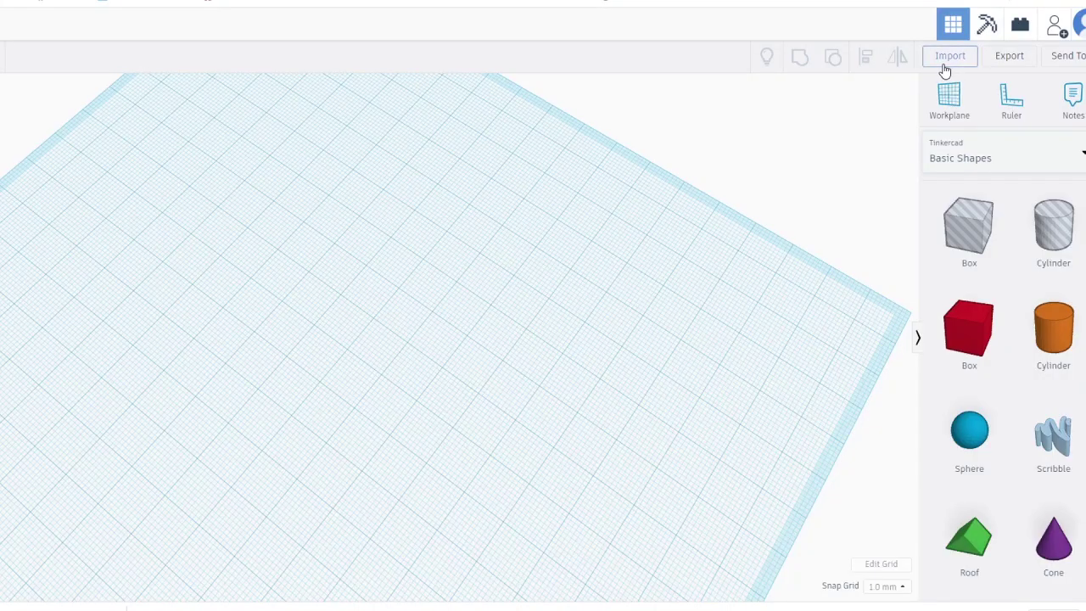
# - Switch to Tinkercad and import the converted box SVG onto the empty workplane
pyautogui.click(949, 56)
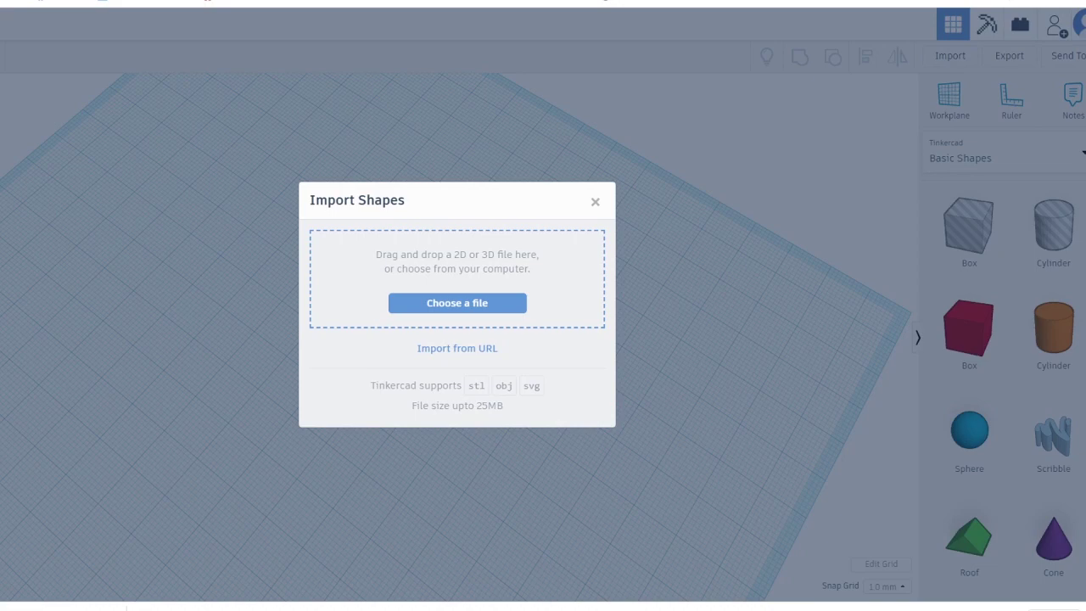
pyautogui.click(560, 449)
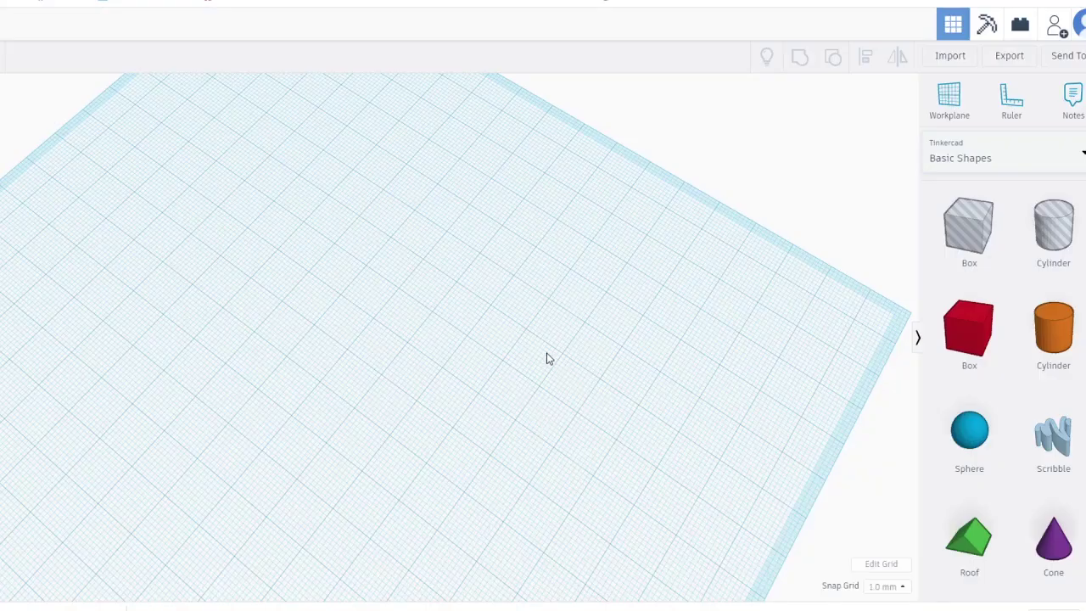
pyautogui.scroll(-10, 581, 340)
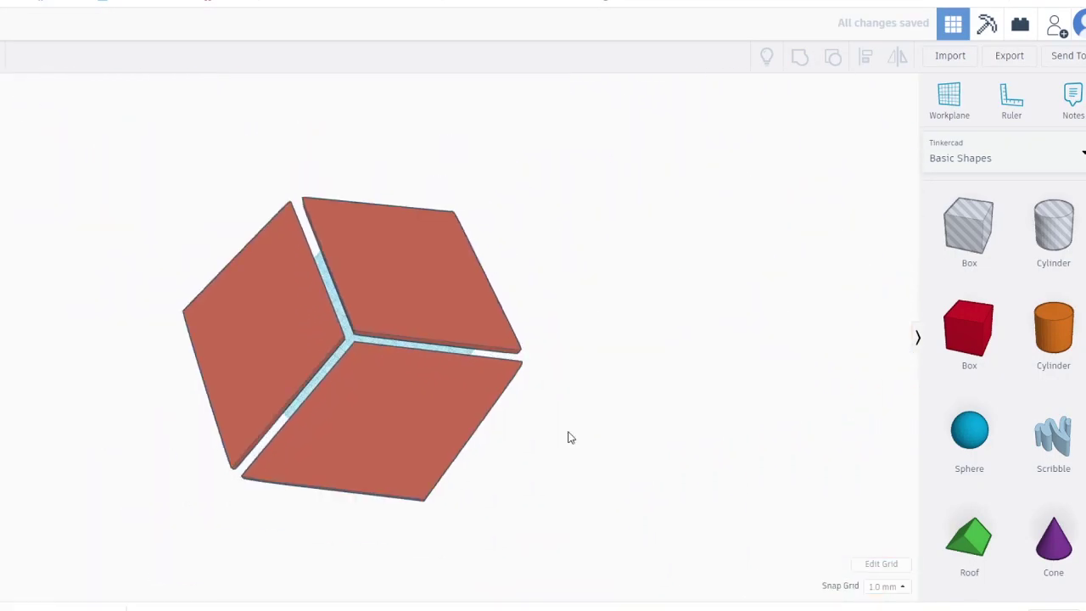
# - Shrink the oversized cube logo so that it fits on the workplane, and adjust its thickness
pyautogui.click(428, 424)
pyautogui.keyDown('shift'); pyautogui.moveTo(364, 521); pyautogui.dragTo(377, 370); pyautogui.keyUp('shift')
pyautogui.scroll(8, 391, 393)
pyautogui.keyDown('shift'); pyautogui.moveTo(360, 494); pyautogui.dragTo(349, 396); pyautogui.keyUp('shift')
pyautogui.moveTo(352, 394); pyautogui.dragTo(357, 311, button='right')
pyautogui.keyDown('shift'); pyautogui.moveTo(344, 302); pyautogui.dragTo(342, 308); pyautogui.keyUp('shift')
pyautogui.hotkey('ctrl', 'z')
pyautogui.click(365, 313)
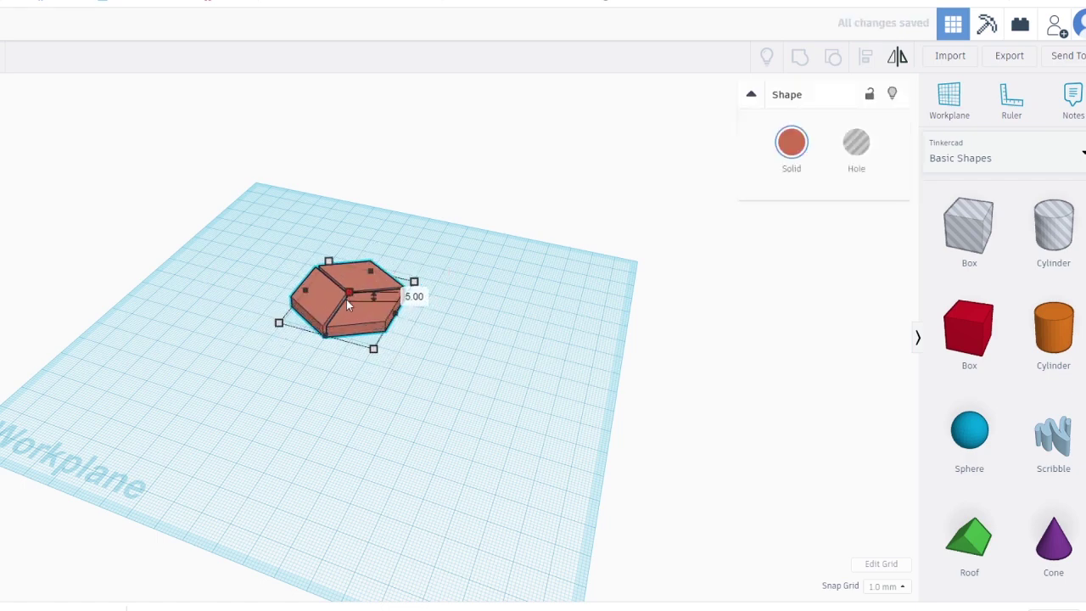
# - Add a cylinder, flatten it and fit it around the cube logo as a disc 52 mm across
pyautogui.moveTo(1053, 331); pyautogui.dragTo(413, 415)
pyautogui.moveTo(389, 349); pyautogui.dragTo(370, 316)
pyautogui.moveTo(350, 231); pyautogui.dragTo(331, 446)
pyautogui.click(363, 319)
pyautogui.moveTo(347, 304); pyautogui.dragTo(348, 308)
pyautogui.click(323, 470)
pyautogui.moveTo(323, 470); pyautogui.dragTo(346, 350)
pyautogui.scroll(5, 549, 388)
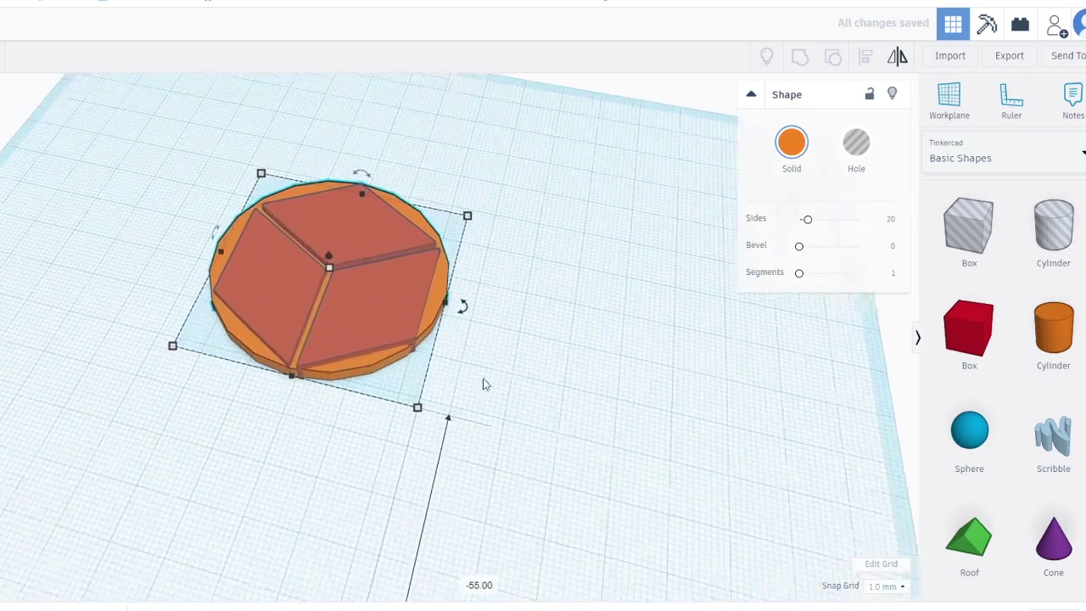
pyautogui.moveTo(466, 451); pyautogui.dragTo(477, 468)
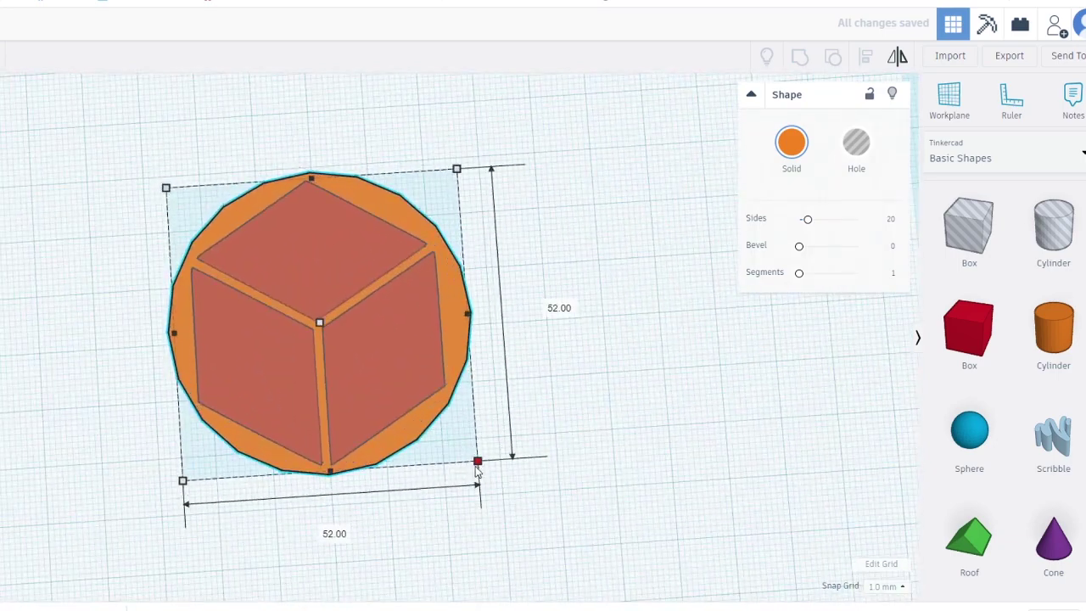
# - Raise the orange cylinder's number of sides to smooth the disc's edge
pyautogui.click(434, 447)
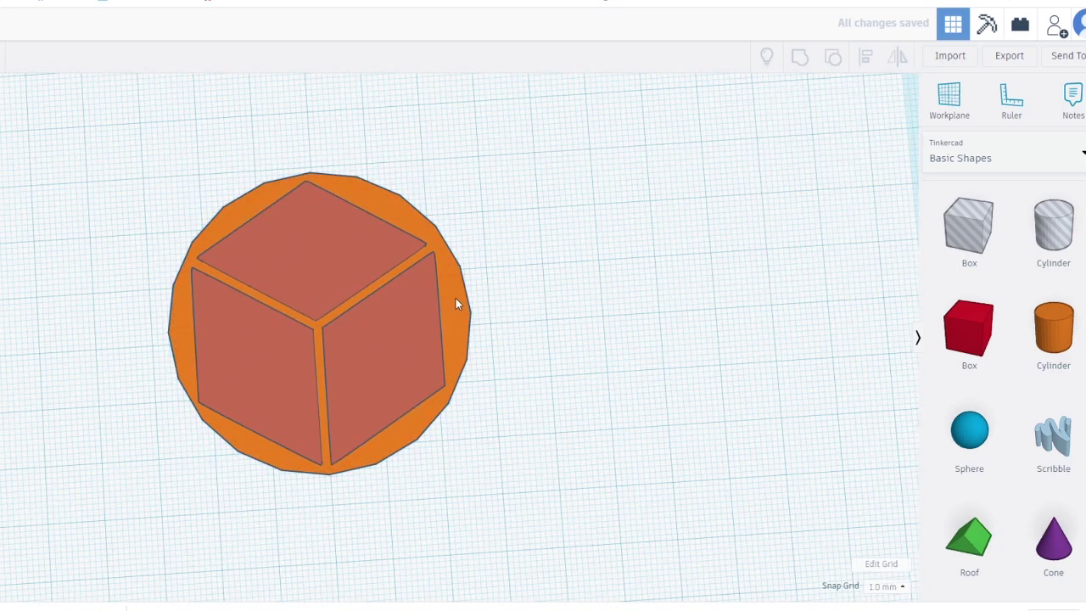
pyautogui.click(456, 304)
pyautogui.moveTo(806, 219); pyautogui.dragTo(843, 219)
pyautogui.click(626, 336)
# - Export the cube logo disc as an STL file
pyautogui.moveTo(625, 335); pyautogui.dragTo(648, 328, button='right')
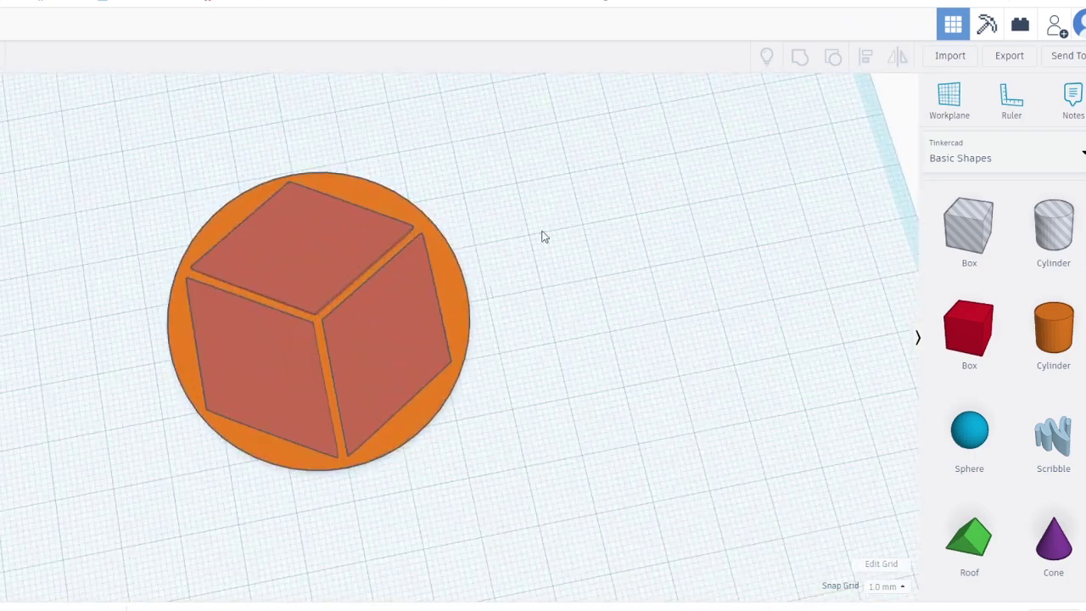
pyautogui.click(993, 63)
pyautogui.click(536, 301)
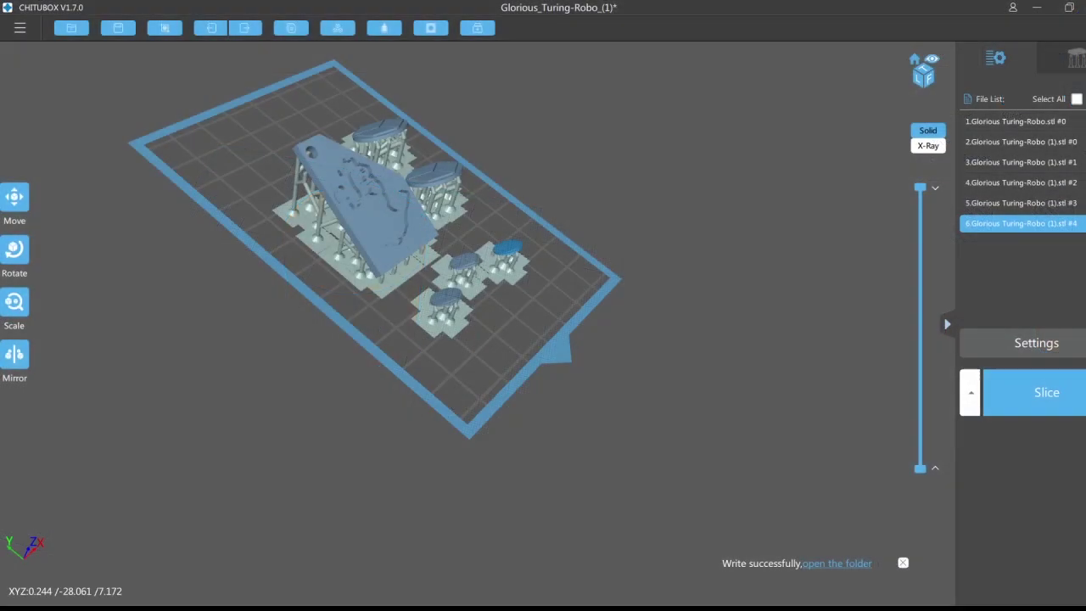
# - Switch to CHITUBOX and examine the supported handprint tag and logo discs on the build plate from several angles
pyautogui.scroll(4, 594, 205)
pyautogui.moveTo(593, 205); pyautogui.dragTo(485, 213, button='right')
pyautogui.moveTo(486, 219); pyautogui.dragTo(433, 182)
pyautogui.scroll(10, 434, 183)
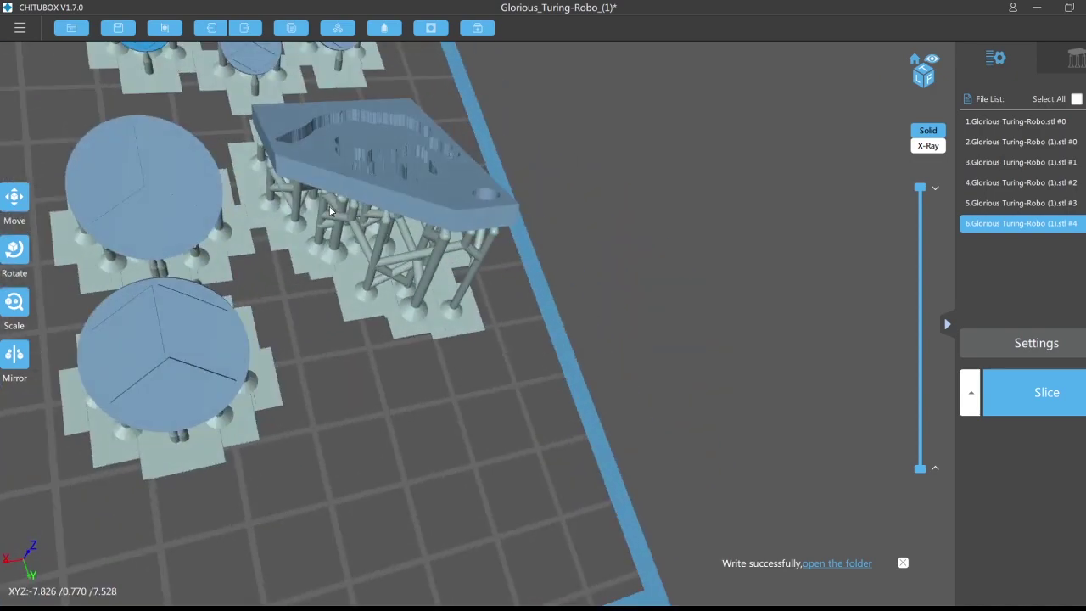
pyautogui.moveTo(329, 206); pyautogui.dragTo(411, 184, button='right')
pyautogui.moveTo(99, 280); pyautogui.dragTo(252, 305, button='middle')
pyautogui.moveTo(252, 310); pyautogui.dragTo(278, 282)
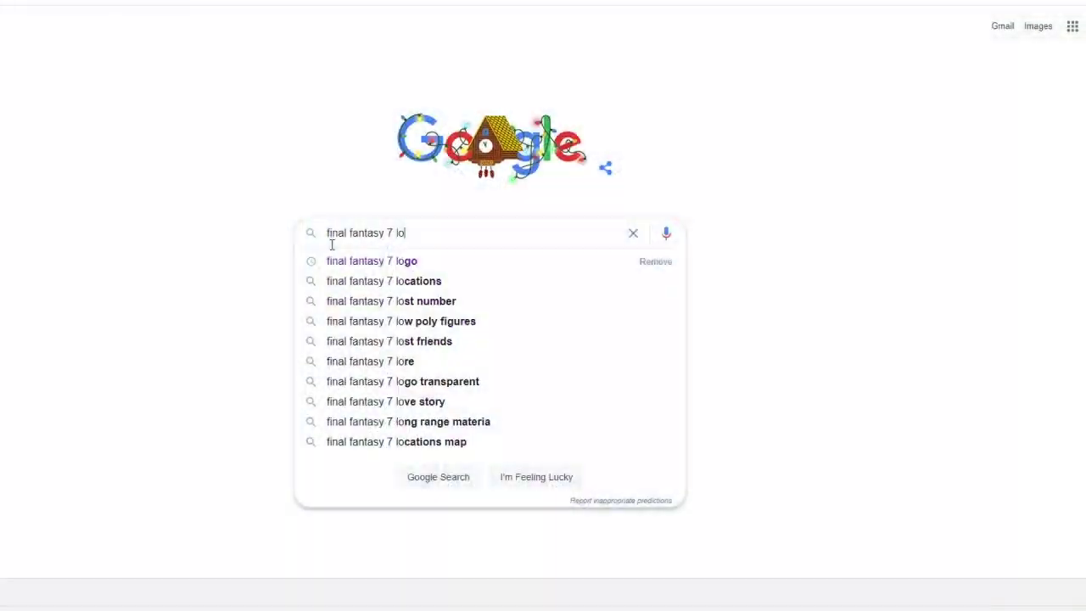
# - Search Google for "final fantasy 7 logo" and open the green-blue meteor image without lettering
pyautogui.write('go')
pyautogui.press('Return')
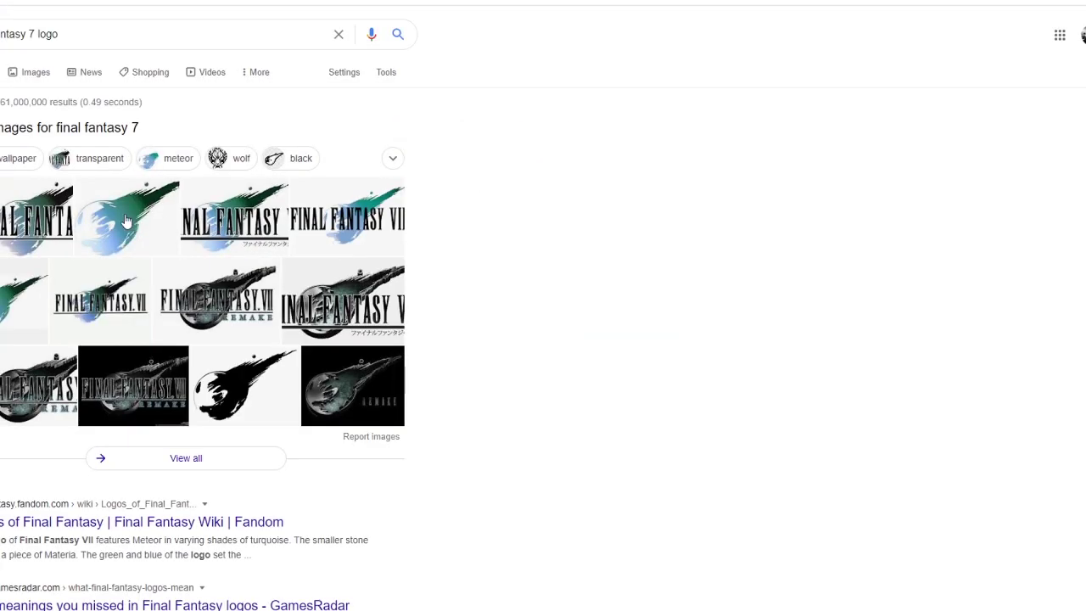
pyautogui.click(124, 219)
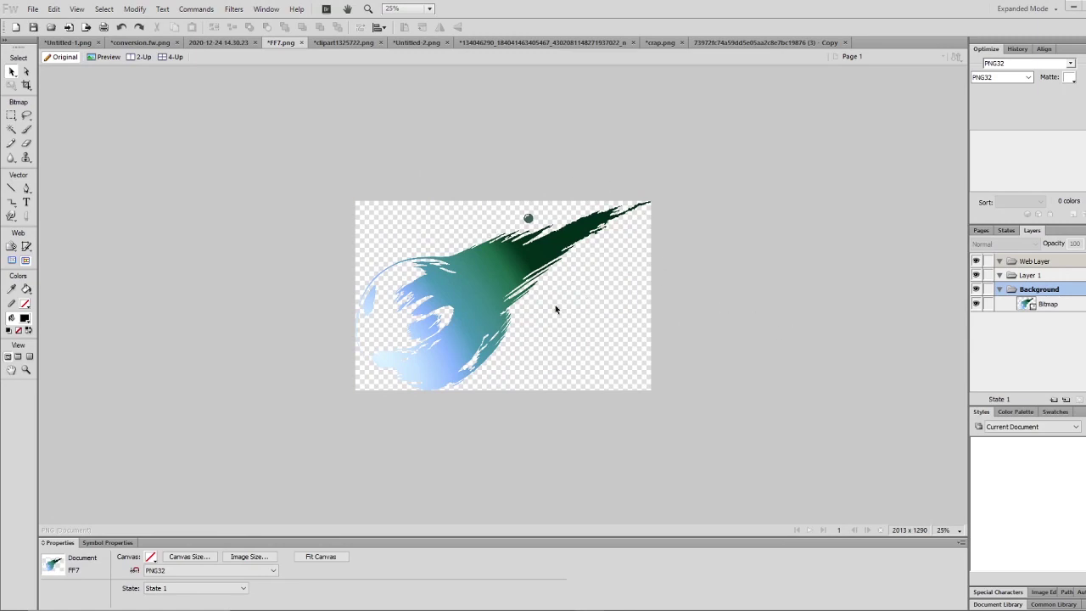
# - Switch to Fireworks and turn the FF7.png meteor bitmap black using Hue/Saturation with saturation -100 and lightness -100
pyautogui.click(445, 228)
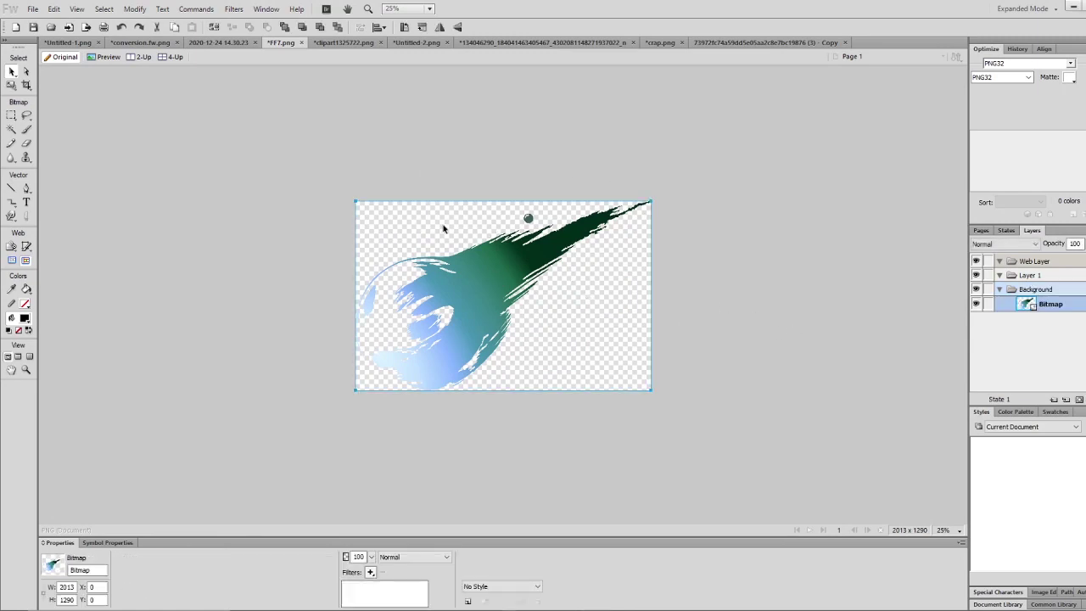
pyautogui.click(236, 9)
pyautogui.moveTo(254, 41)
pyautogui.click(484, 82)
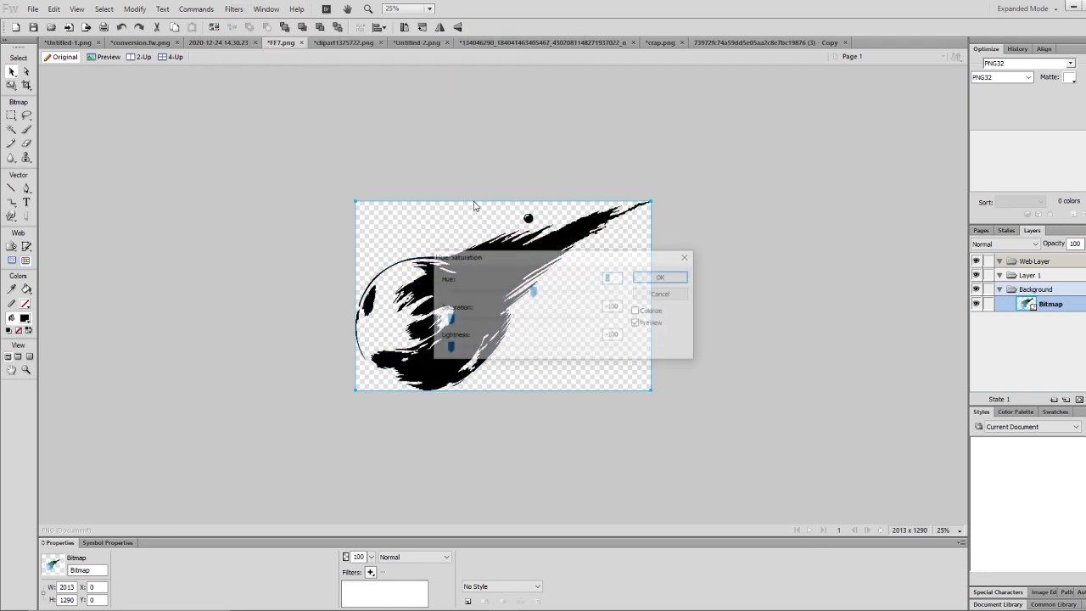
pyautogui.click(450, 321)
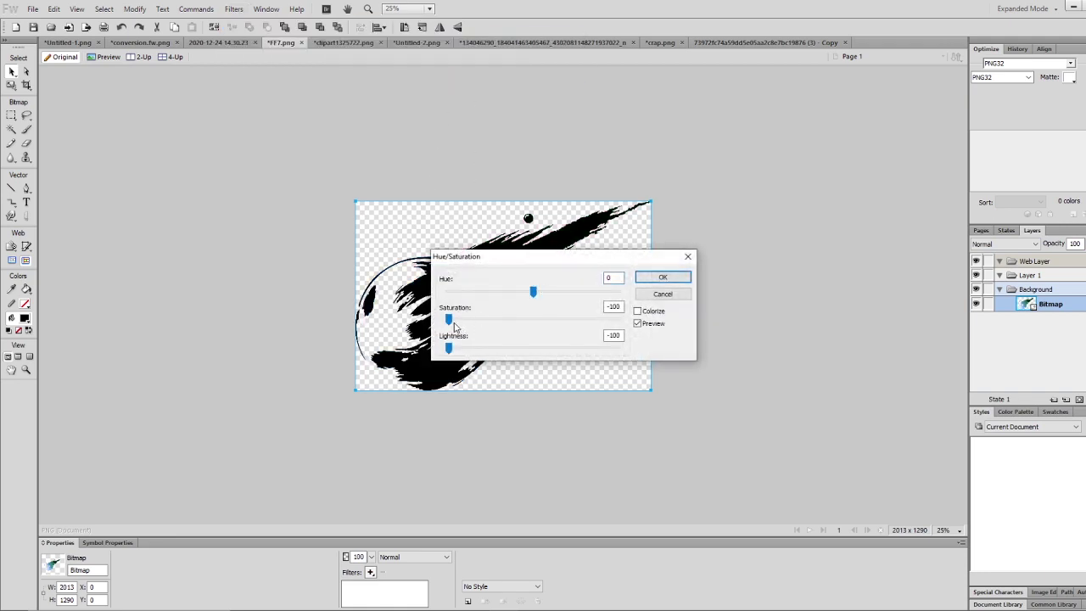
pyautogui.click(458, 322)
pyautogui.moveTo(482, 319); pyautogui.dragTo(449, 319)
pyautogui.click(449, 349)
pyautogui.moveTo(449, 349); pyautogui.dragTo(422, 341)
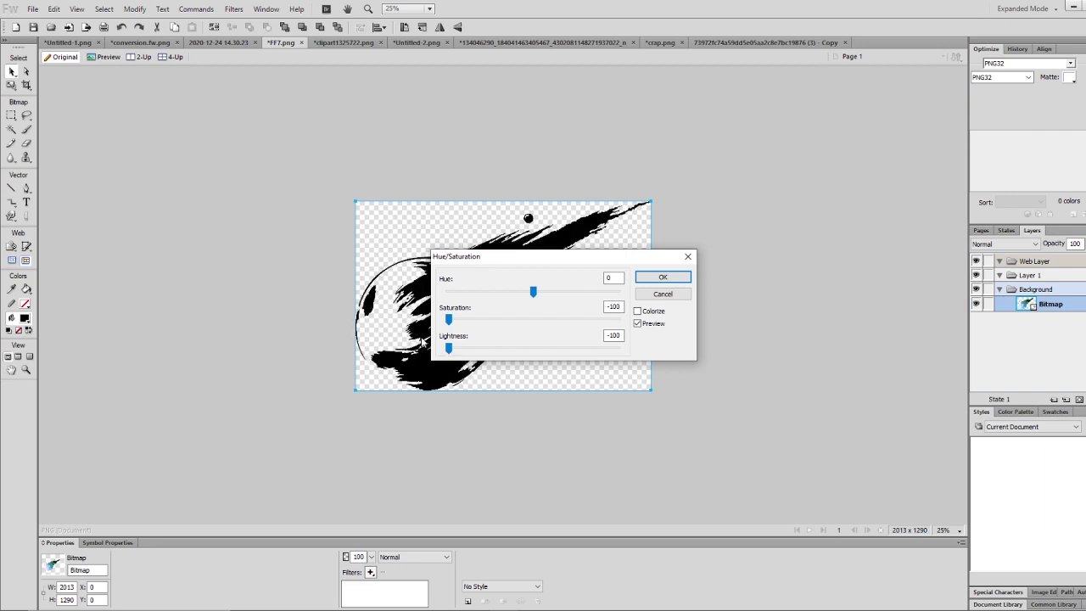
pyautogui.click(661, 278)
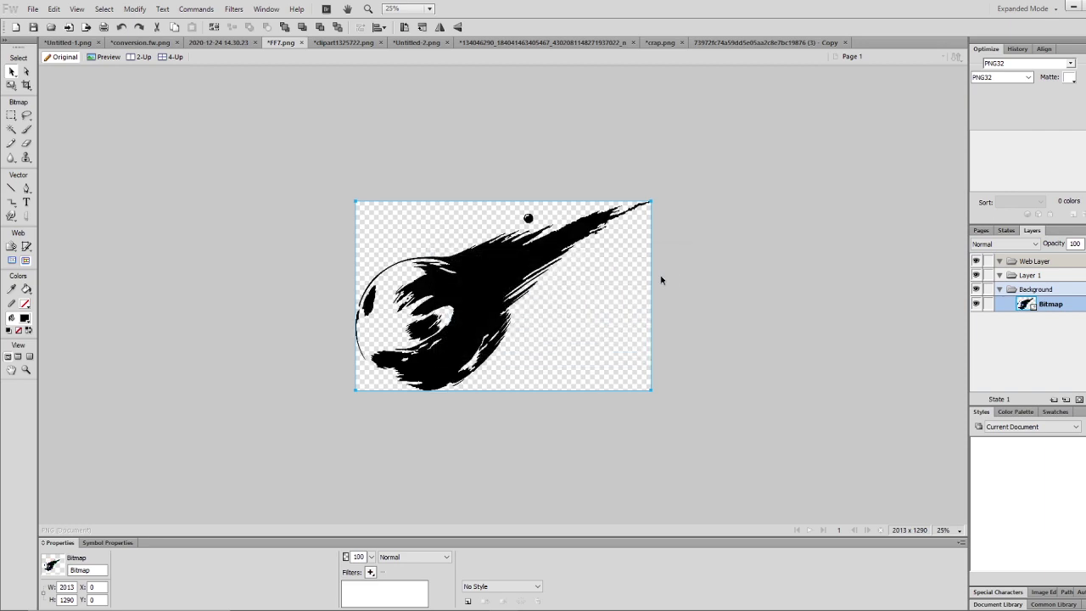
pyautogui.click(676, 268)
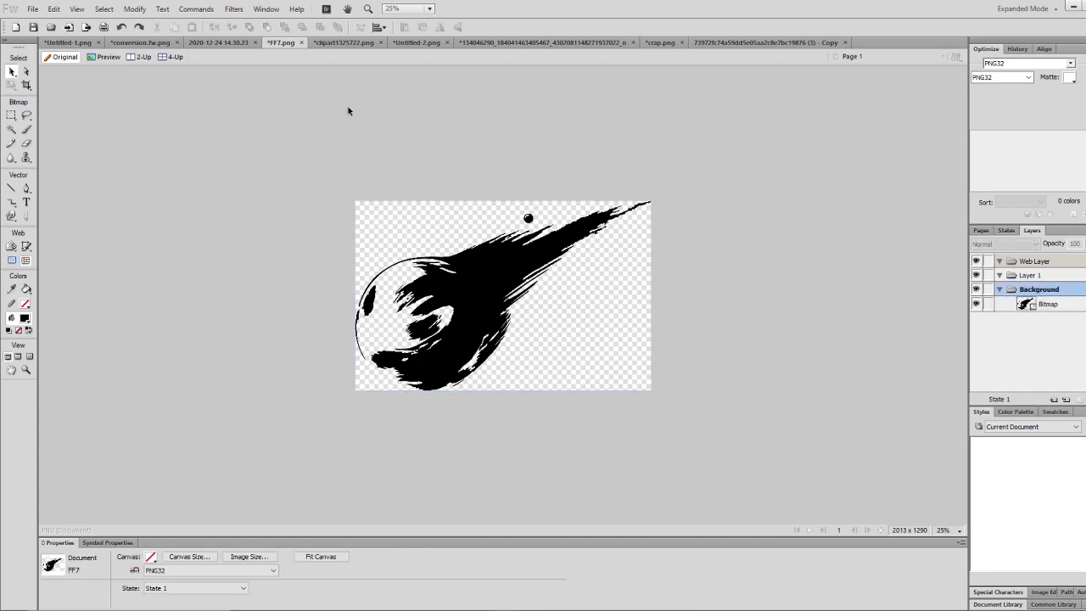
pyautogui.click(32, 9)
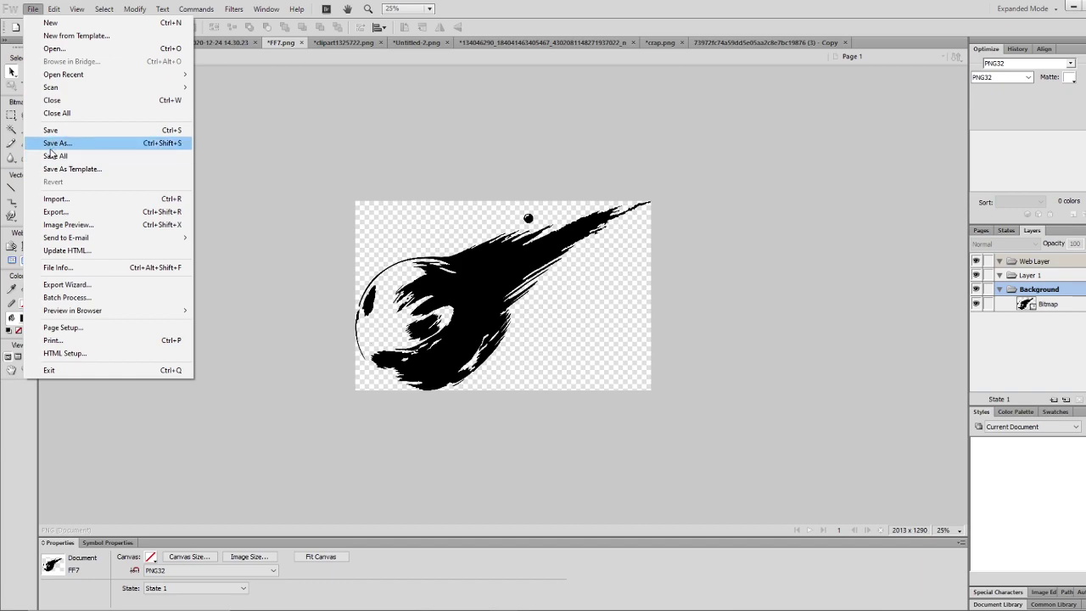
pyautogui.click(471, 157)
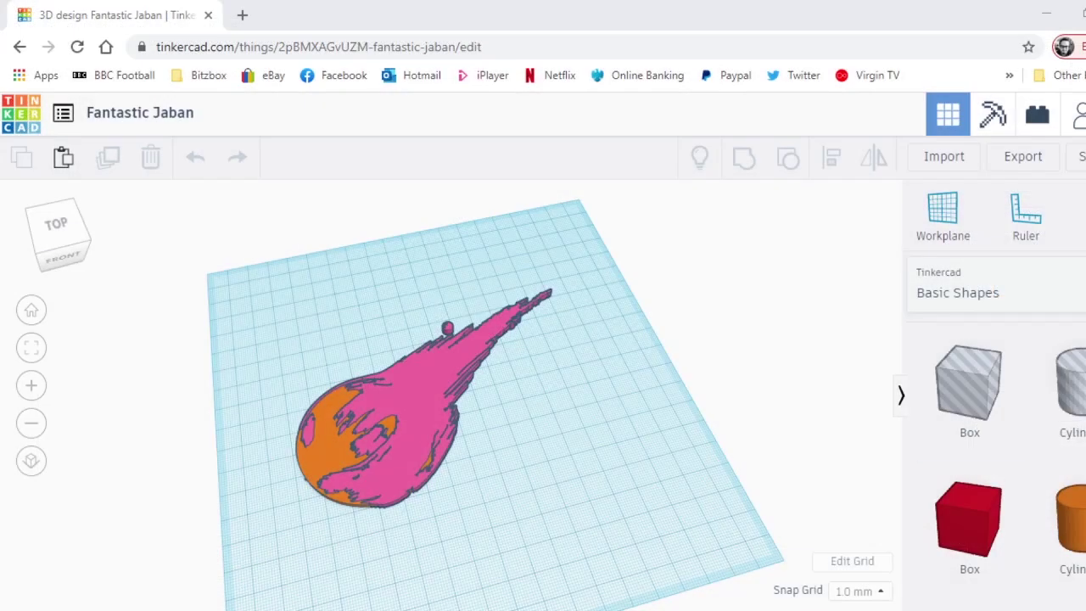
# - Switch to Tinkercad, check the pink meteor and its orange cylinder backing, and export the design
pyautogui.moveTo(679, 392); pyautogui.dragTo(670, 415, button='right')
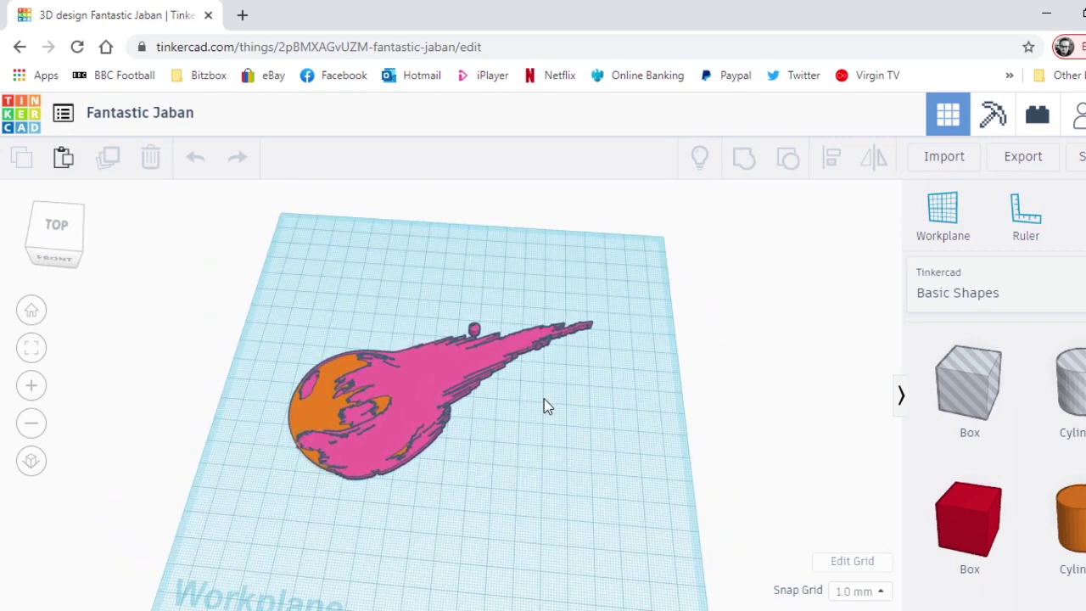
pyautogui.moveTo(555, 401)
pyautogui.mouseDown(button='right')
pyautogui.moveTo(720, 396)
pyautogui.moveTo(554, 407)
pyautogui.mouseUp(button='right')
pyautogui.click(414, 393)
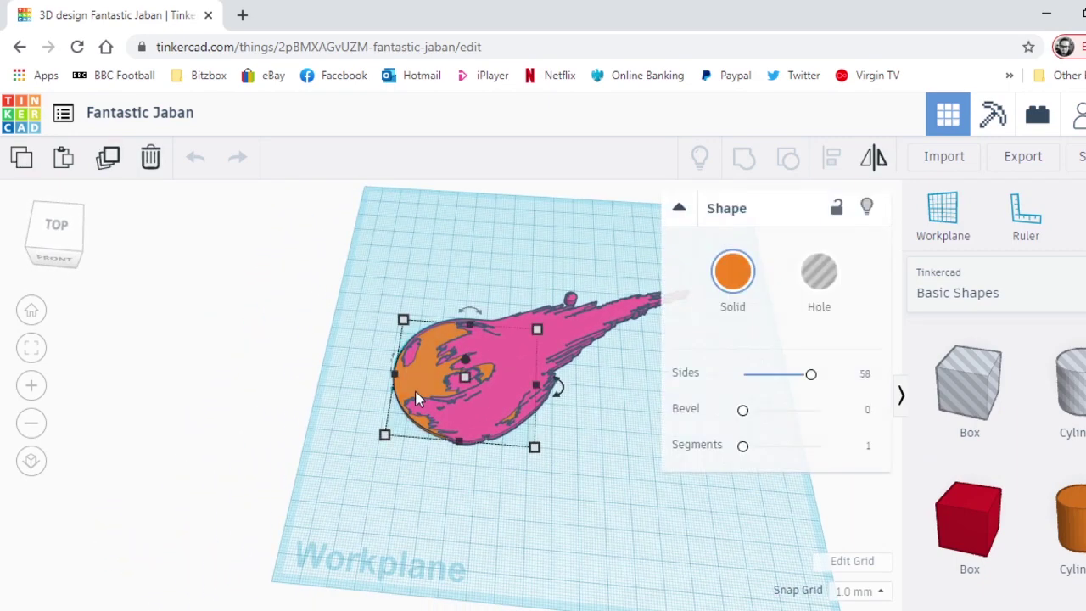
pyautogui.click(632, 402)
pyautogui.moveTo(625, 415); pyautogui.dragTo(648, 427, button='right')
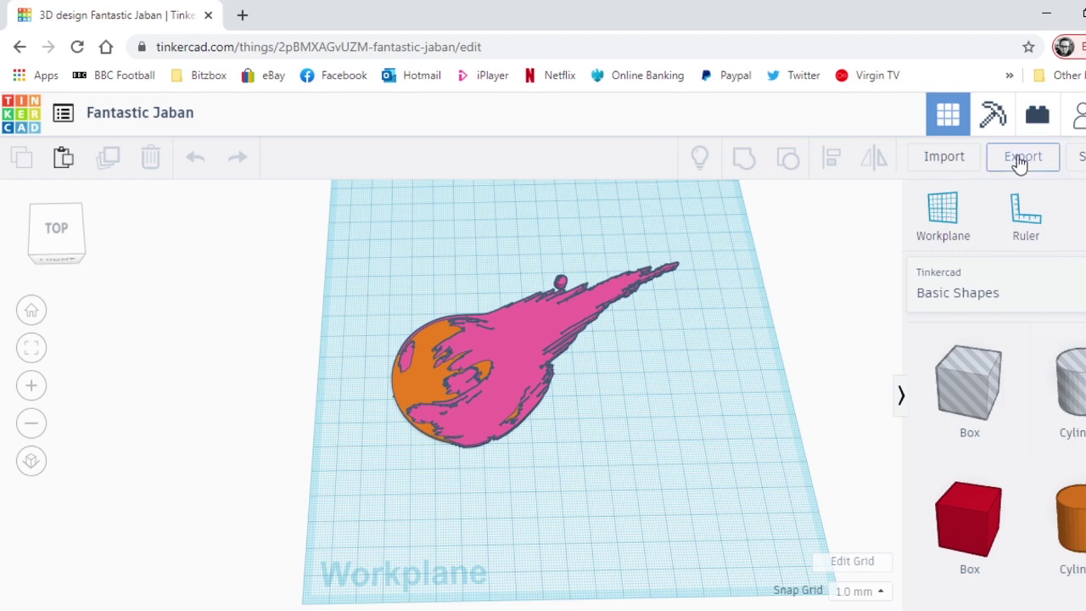
pyautogui.click(1020, 163)
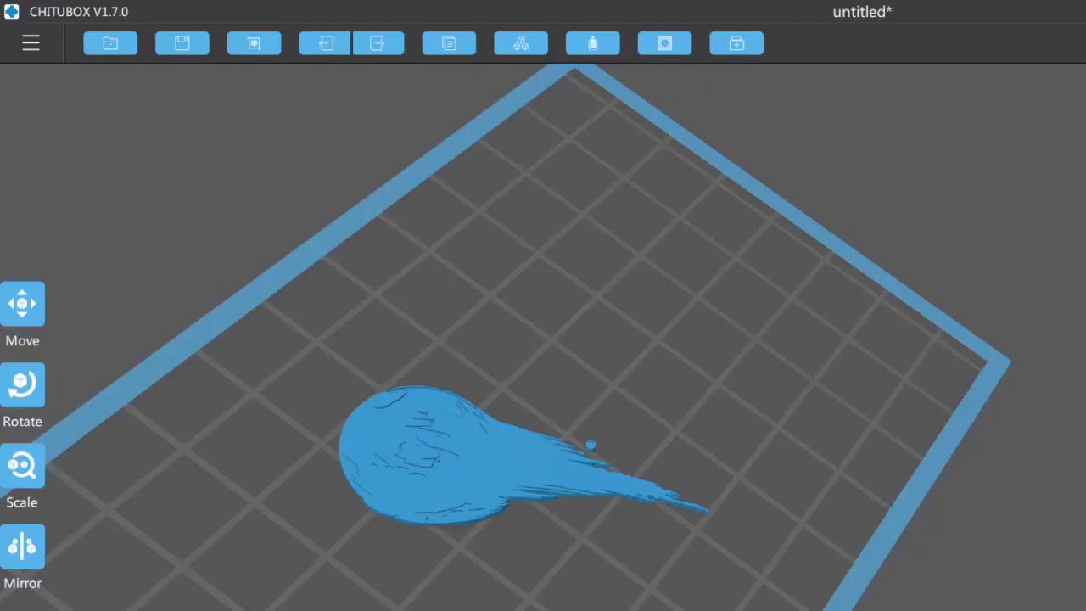
# - Switch to CHITUBOX and rotate the meteor model 30° about the X axis
pyautogui.click(38, 463)
pyautogui.click(17, 397)
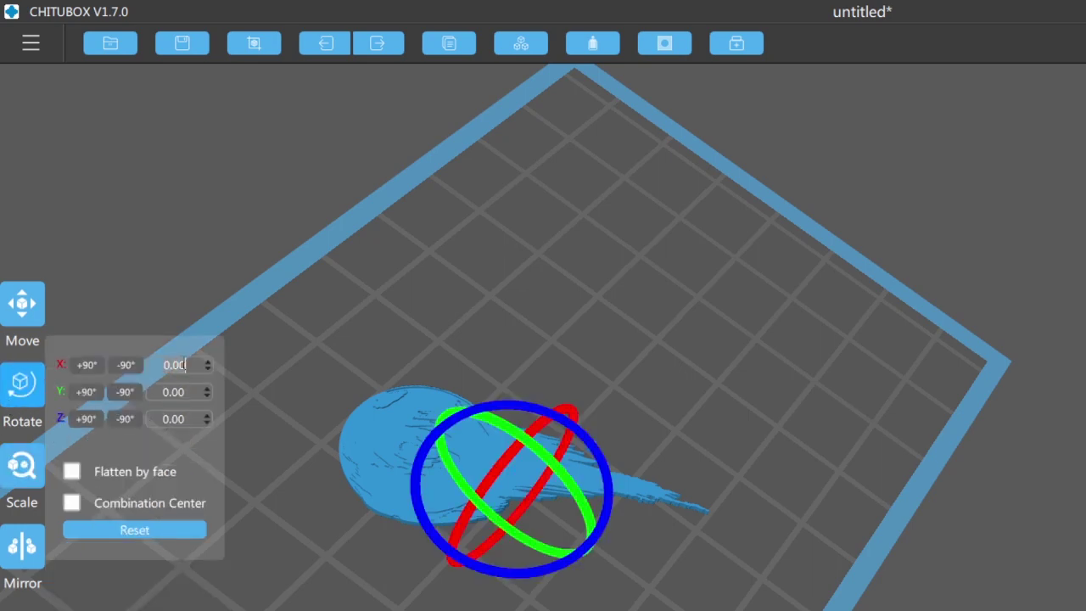
pyautogui.write('30')
pyautogui.press('Return')
# - Add extra supports by hand across the tilted meteor's underside, along the tail and around the edge of its round body
pyautogui.moveTo(570, 363); pyautogui.dragTo(558, 229, button='right')
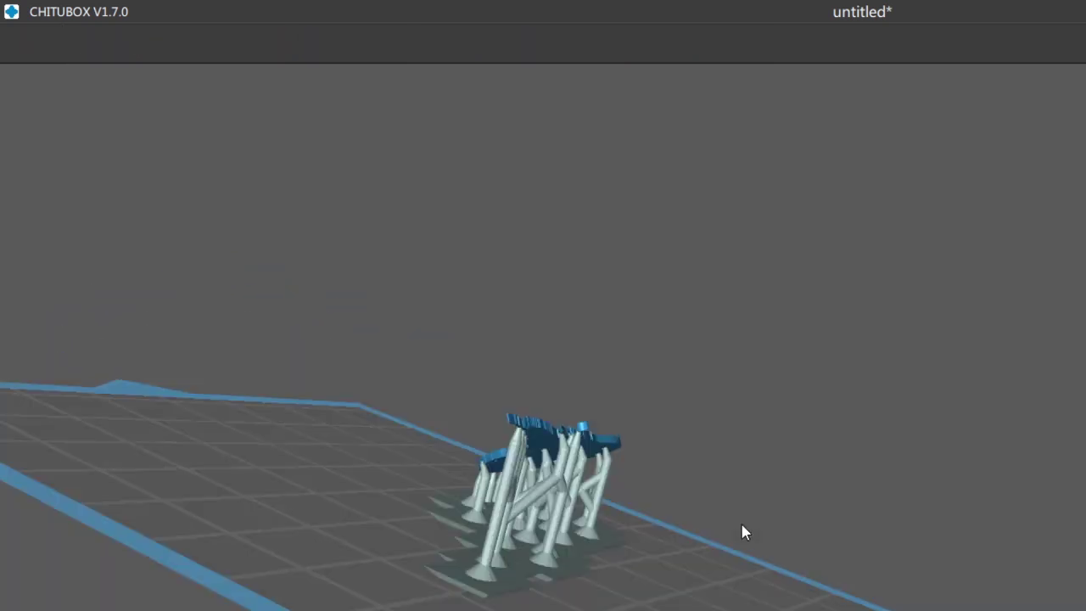
pyautogui.moveTo(742, 523); pyautogui.dragTo(770, 444, button='right')
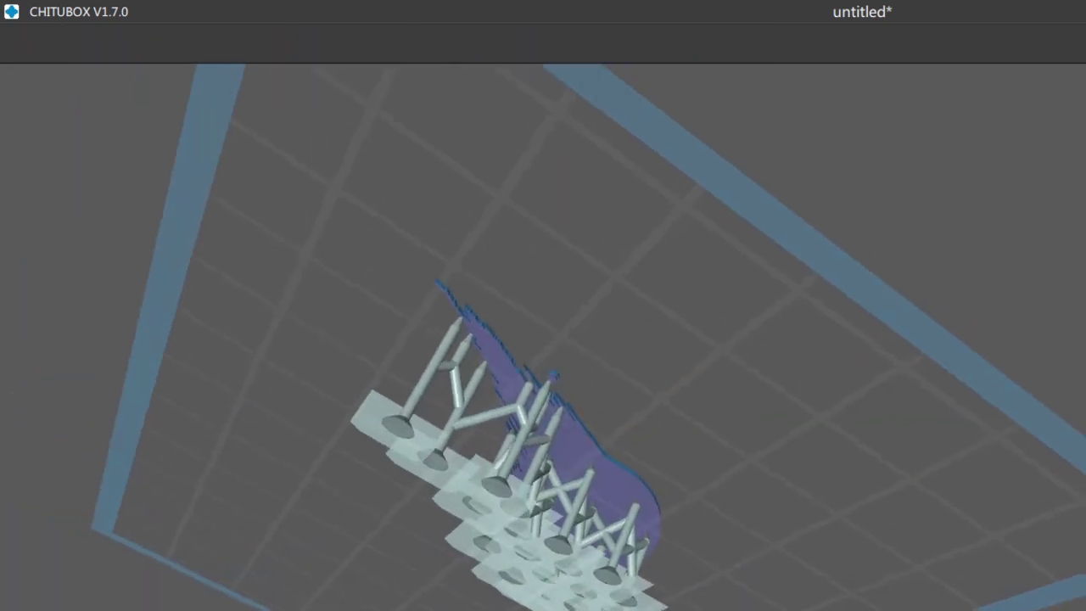
pyautogui.click(619, 499)
pyautogui.moveTo(619, 499); pyautogui.dragTo(687, 451, button='right')
pyautogui.click(581, 443)
pyautogui.click(516, 328)
pyautogui.click(522, 402)
pyautogui.click(506, 496)
pyautogui.click(509, 578)
pyautogui.click(523, 595)
pyautogui.click(539, 608)
pyautogui.click(564, 609)
pyautogui.click(605, 606)
pyautogui.click(621, 593)
pyautogui.click(627, 570)
pyautogui.click(632, 550)
pyautogui.click(612, 510)
pyautogui.click(592, 553)
pyautogui.click(559, 550)
pyautogui.click(551, 512)
pyautogui.moveTo(556, 526); pyautogui.dragTo(721, 607, button='right')
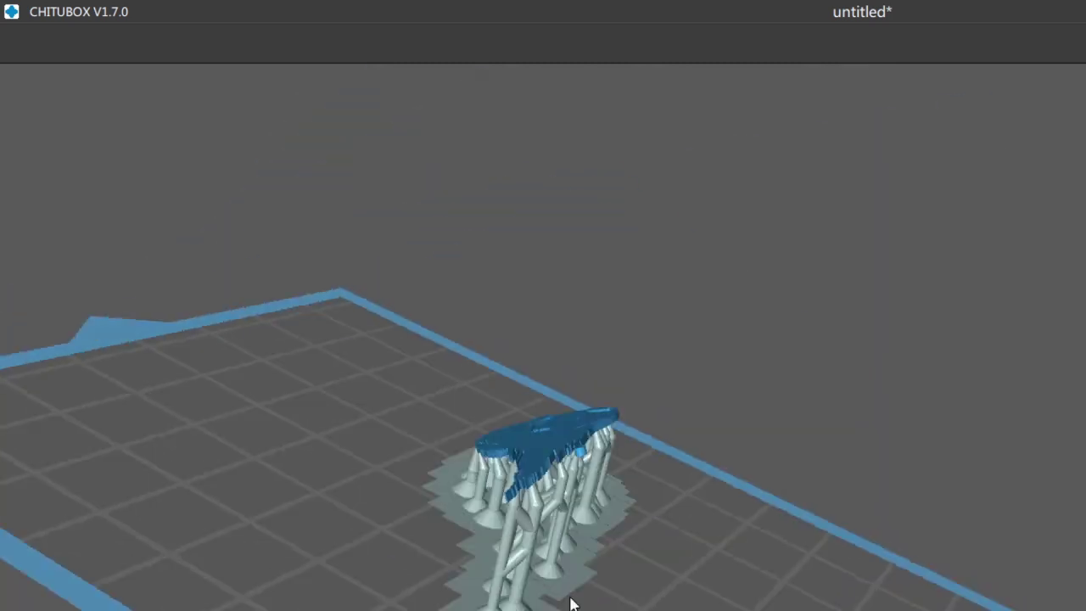
pyautogui.moveTo(556, 593); pyautogui.dragTo(746, 610, button='right')
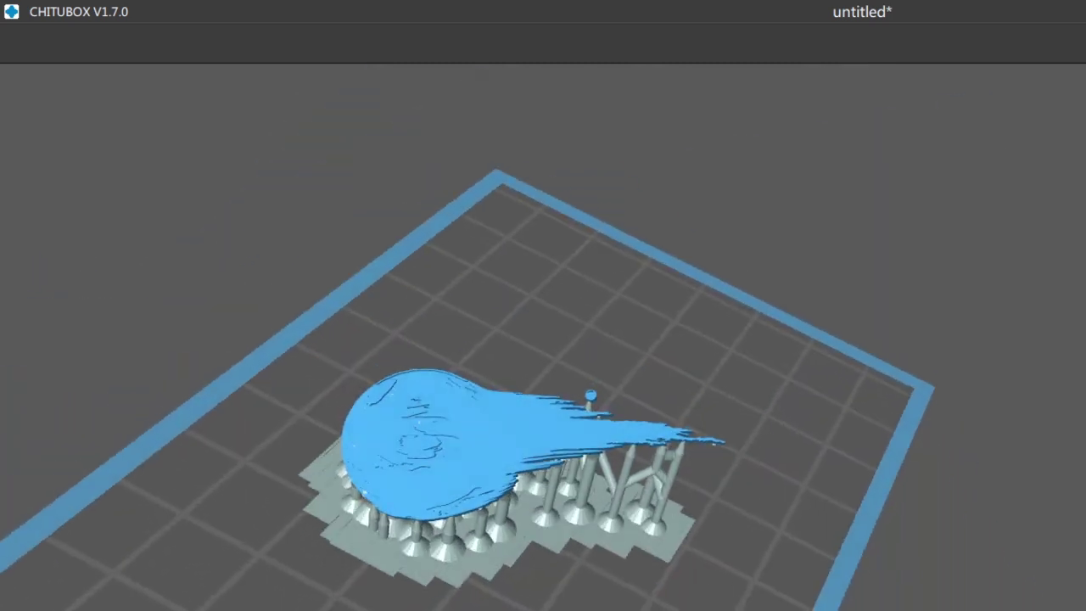